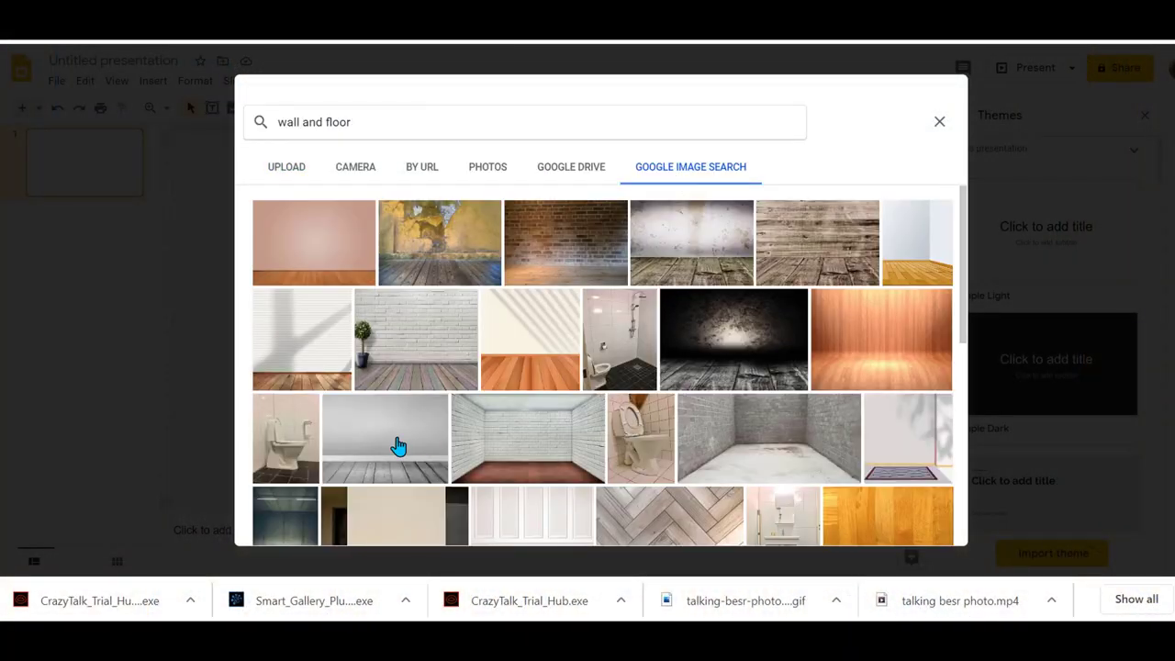
# Use the plain grey wall with grey plank floor as the slide background and try the Monday drawer in the slideshow.
pyautogui.doubleClick(398, 446)
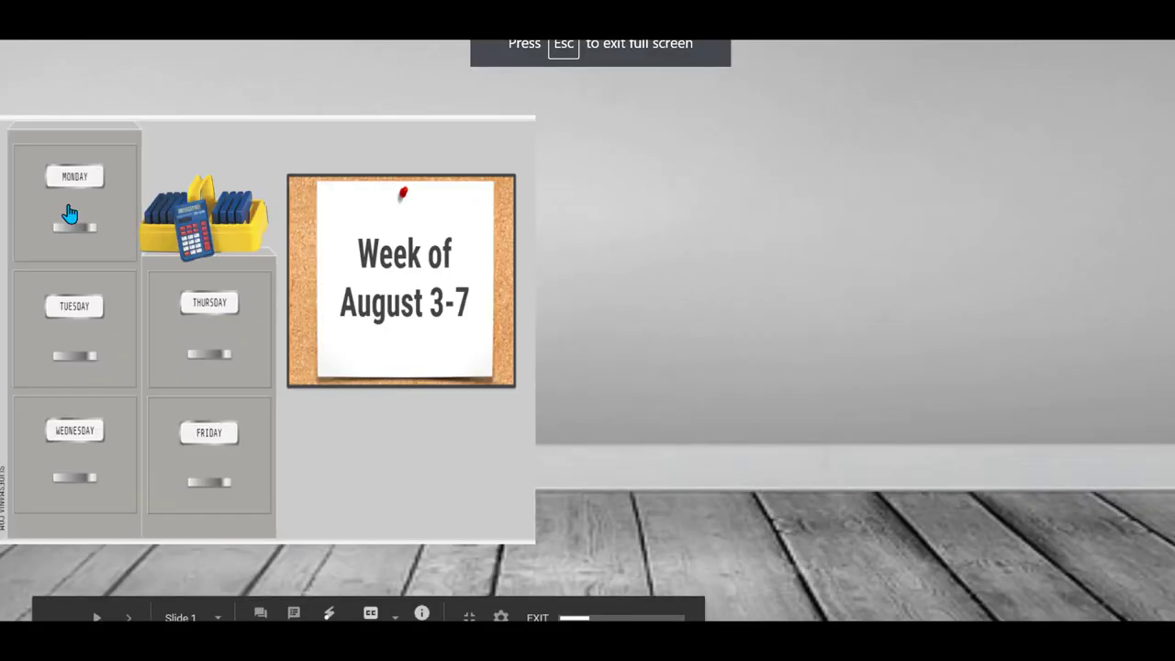
pyautogui.click(78, 223)
pyautogui.click(271, 43)
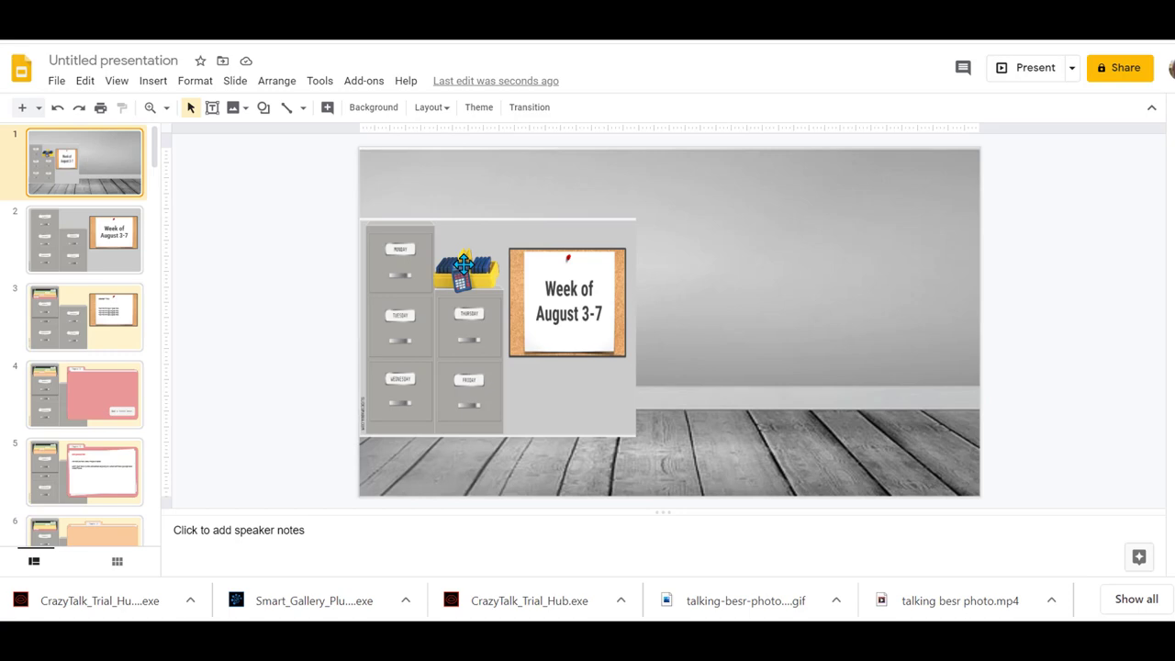
# Copy the Bitmoji holding the blue foam finger and paste it onto the first slide.
pyautogui.click(1060, 40)
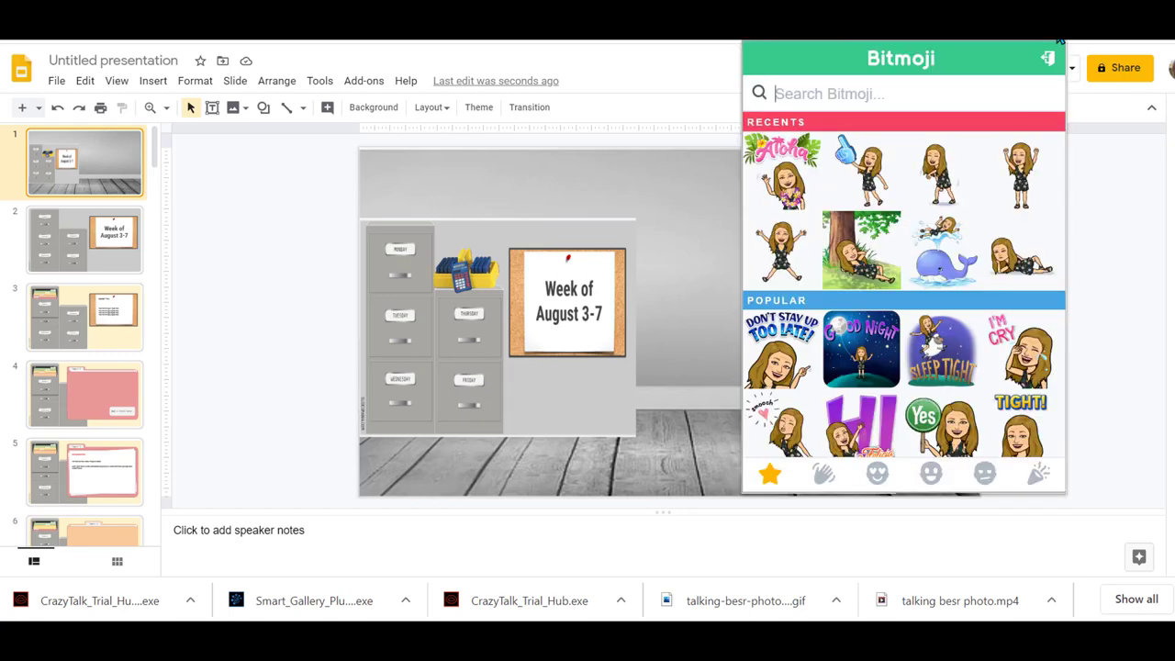
pyautogui.rightClick(865, 171)
pyautogui.click(909, 228)
pyautogui.click(714, 268)
pyautogui.hotkey('ctrl', 'v')
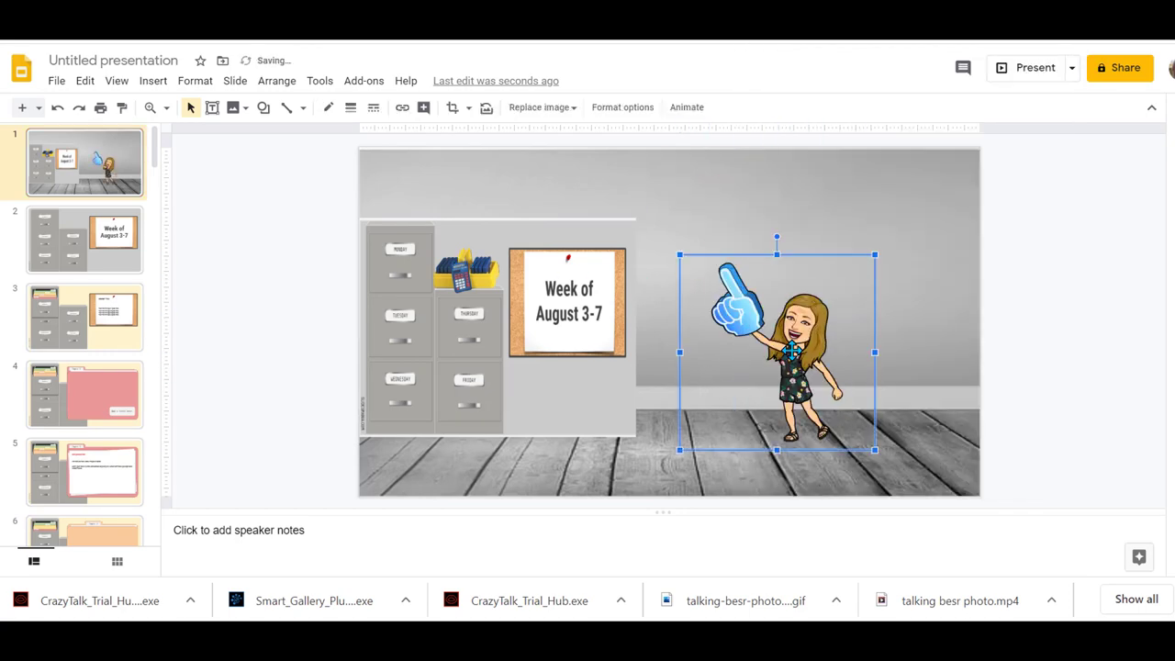
# Insert word art reading "Welcome to Geometry" and move it to the upper edge of the slide, above the filing cabinets.
pyautogui.click(152, 81)
pyautogui.click(183, 303)
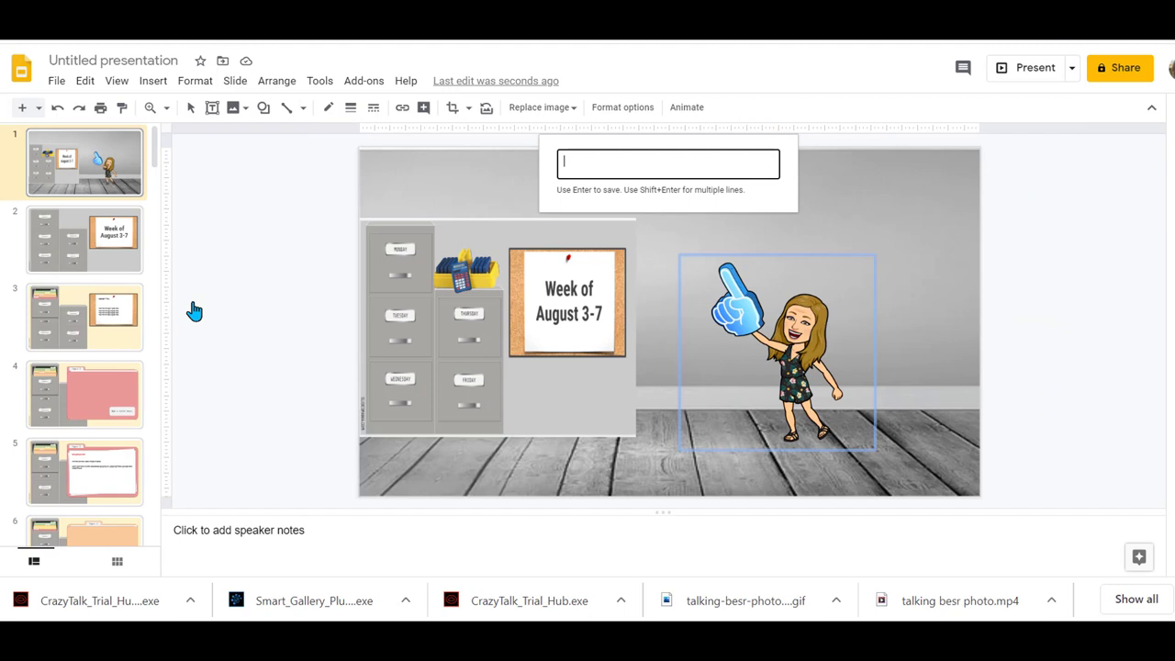
pyautogui.write('Welcome to Geometry')
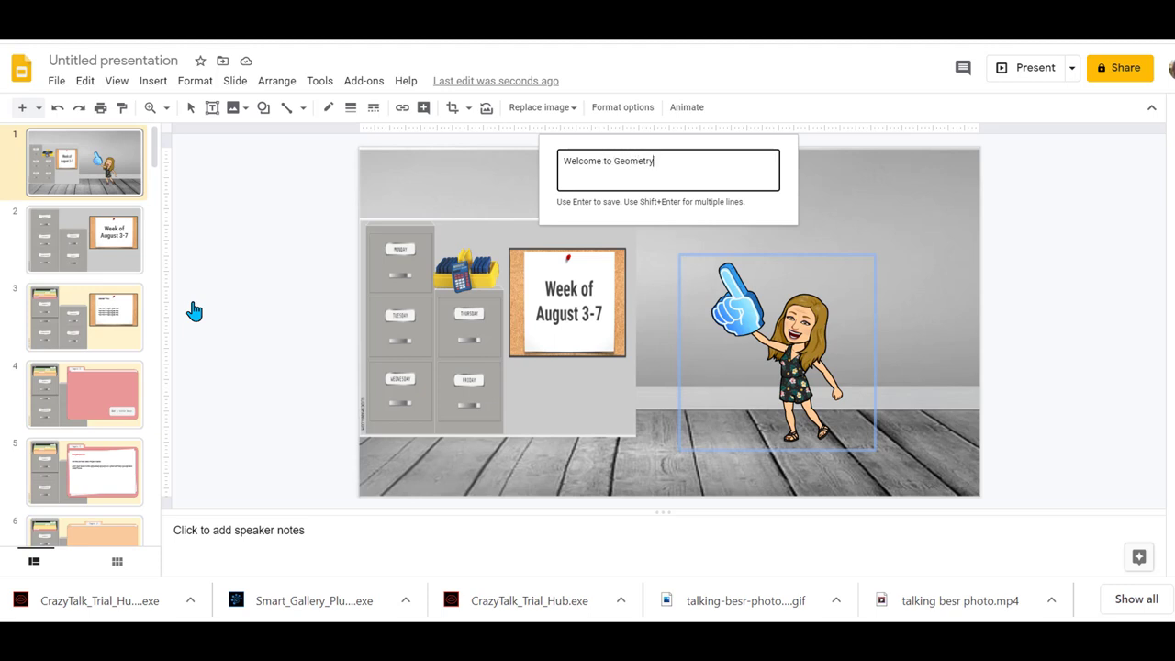
pyautogui.press('Return')
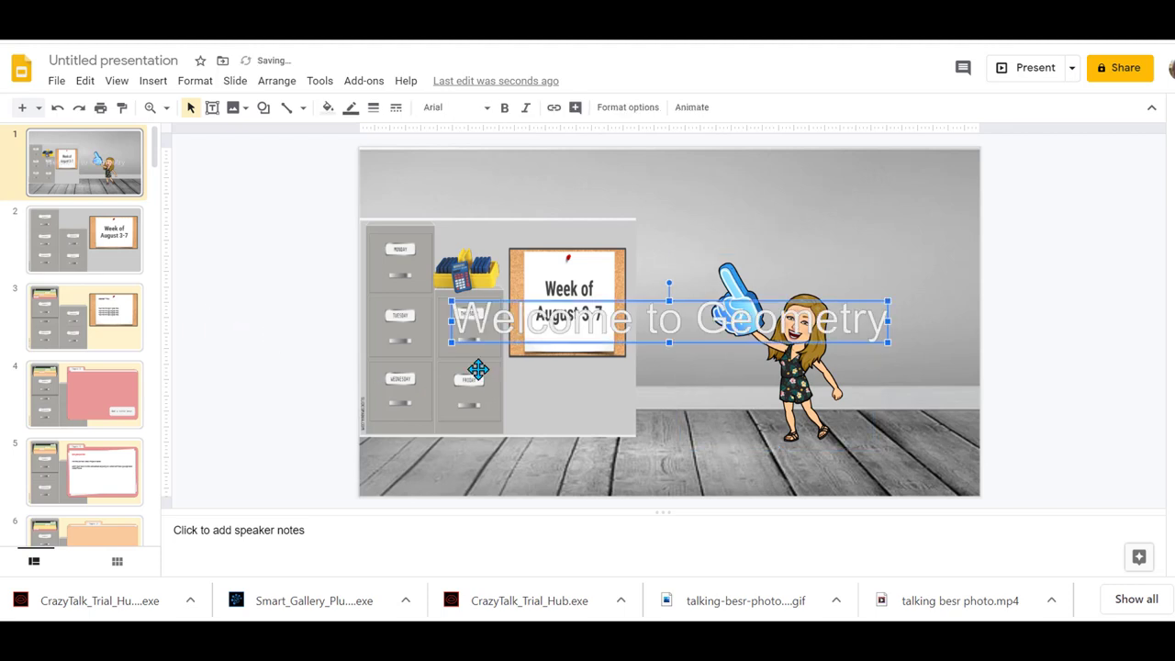
pyautogui.moveTo(663, 318); pyautogui.dragTo(663, 178)
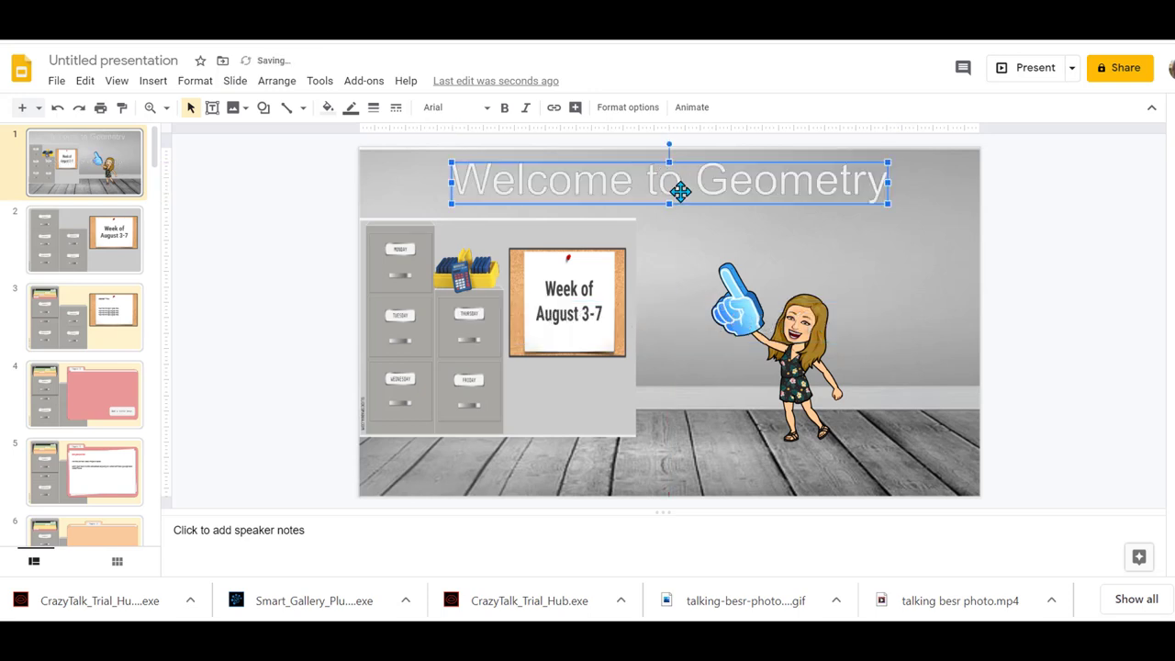
# Fill the title word art with blue, set its font to Ultra and center it across the slide.
pyautogui.click(328, 108)
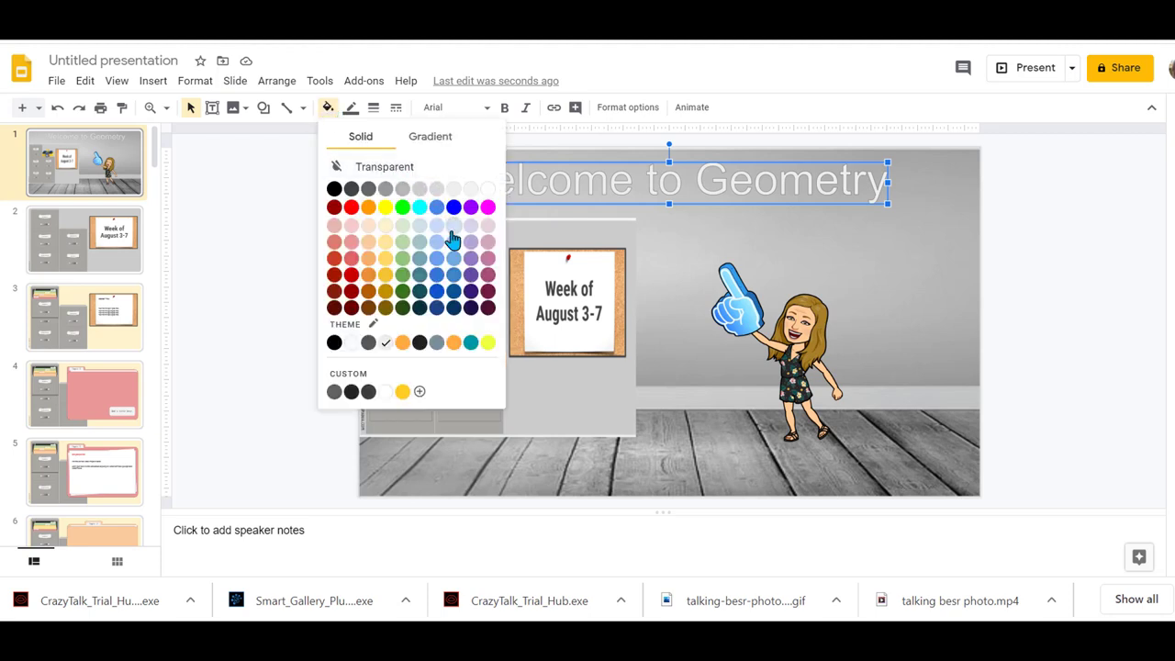
pyautogui.click(454, 276)
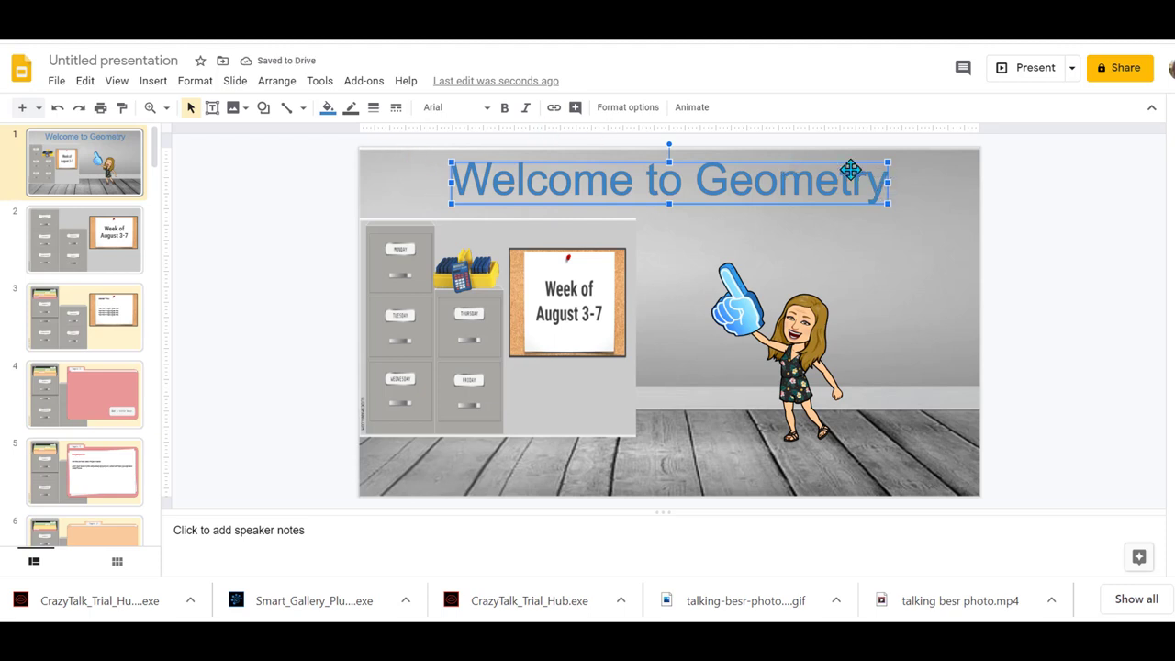
pyautogui.click(487, 109)
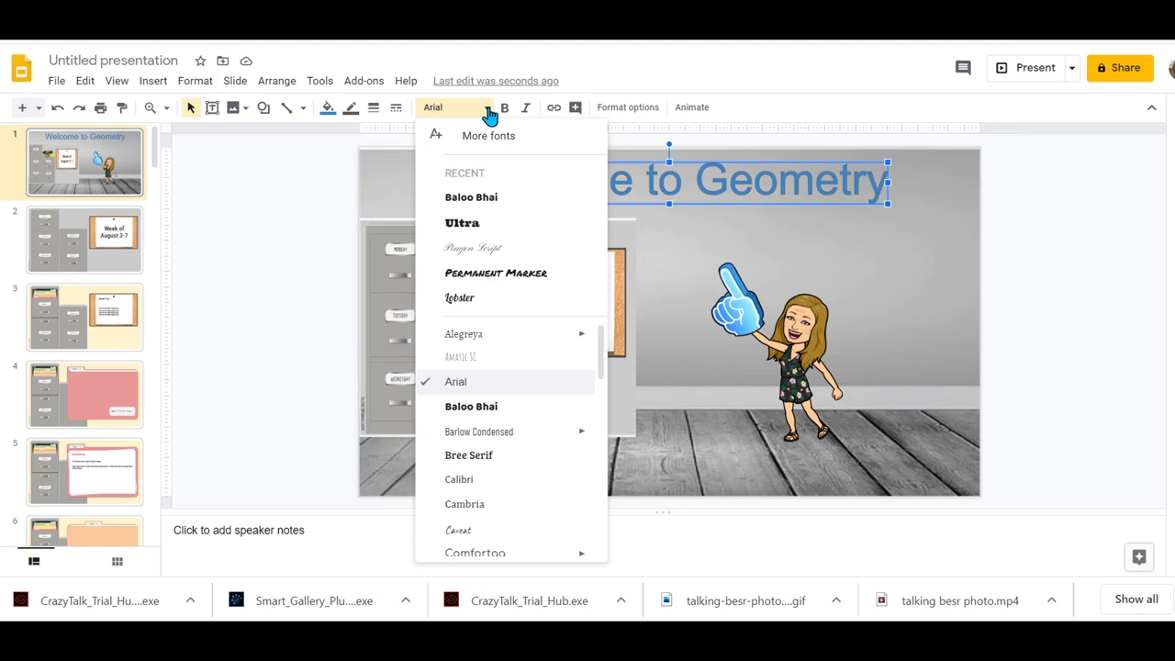
pyautogui.click(464, 224)
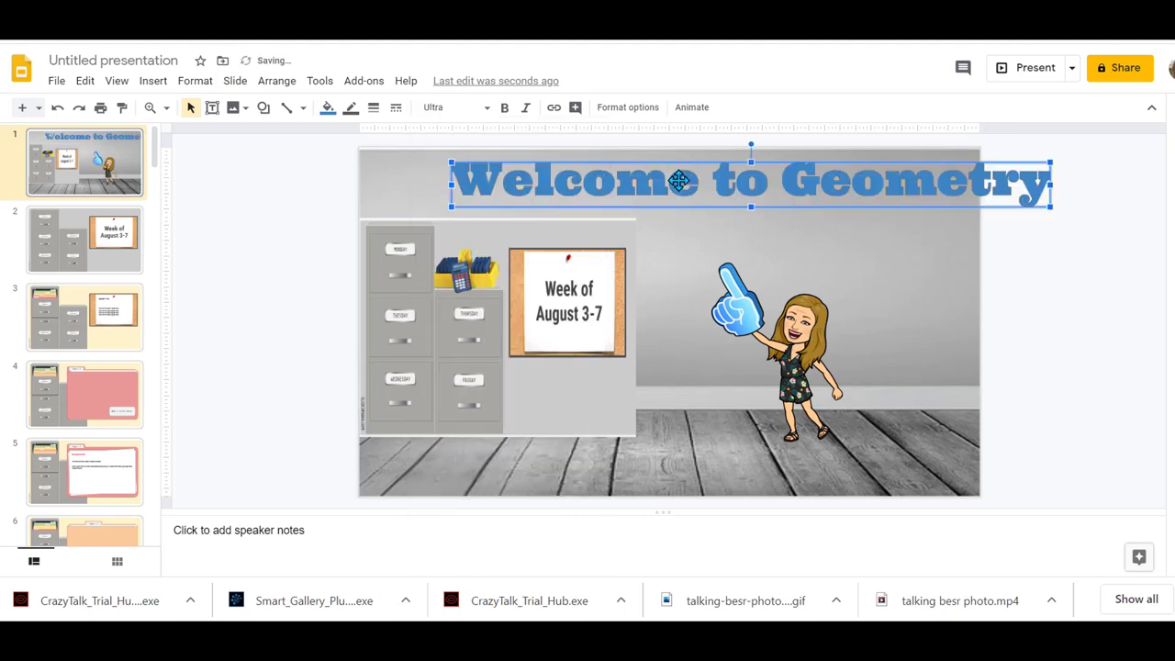
pyautogui.moveTo(680, 181); pyautogui.dragTo(597, 181)
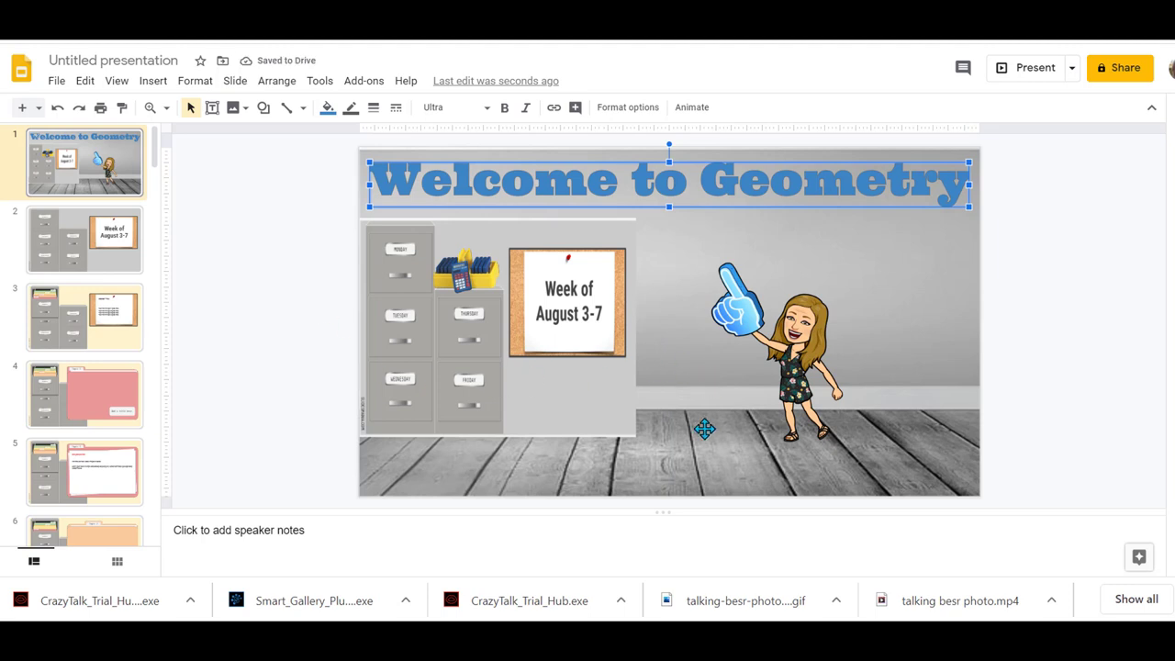
pyautogui.click(459, 317)
pyautogui.click(84, 239)
pyautogui.click(83, 316)
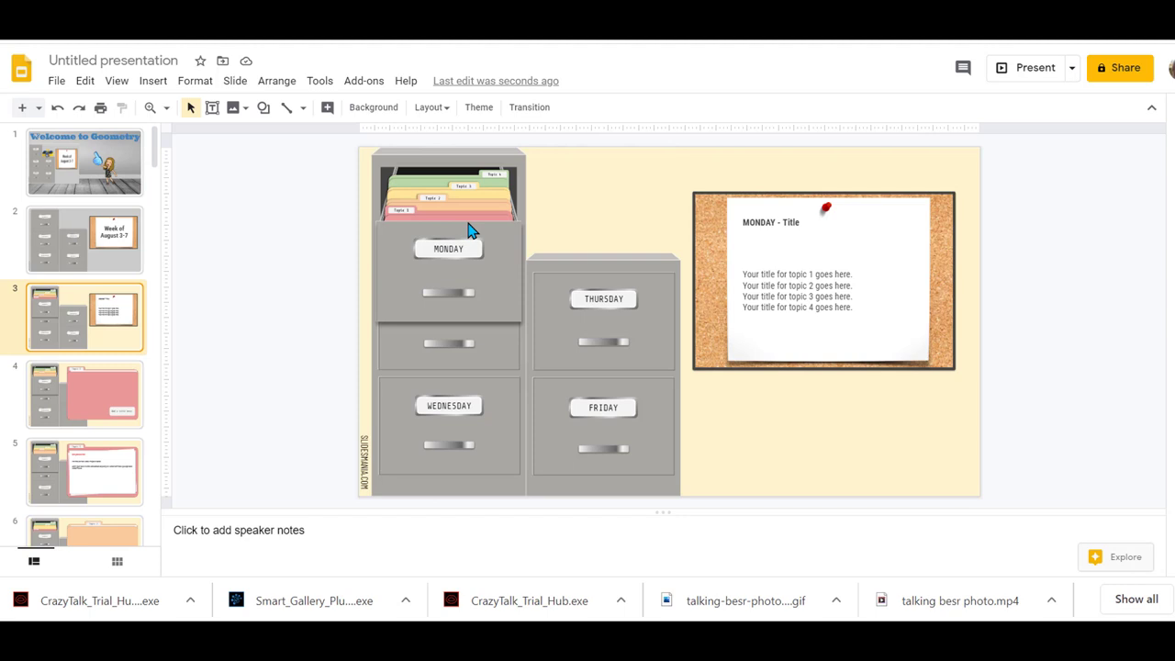
pyautogui.click(131, 173)
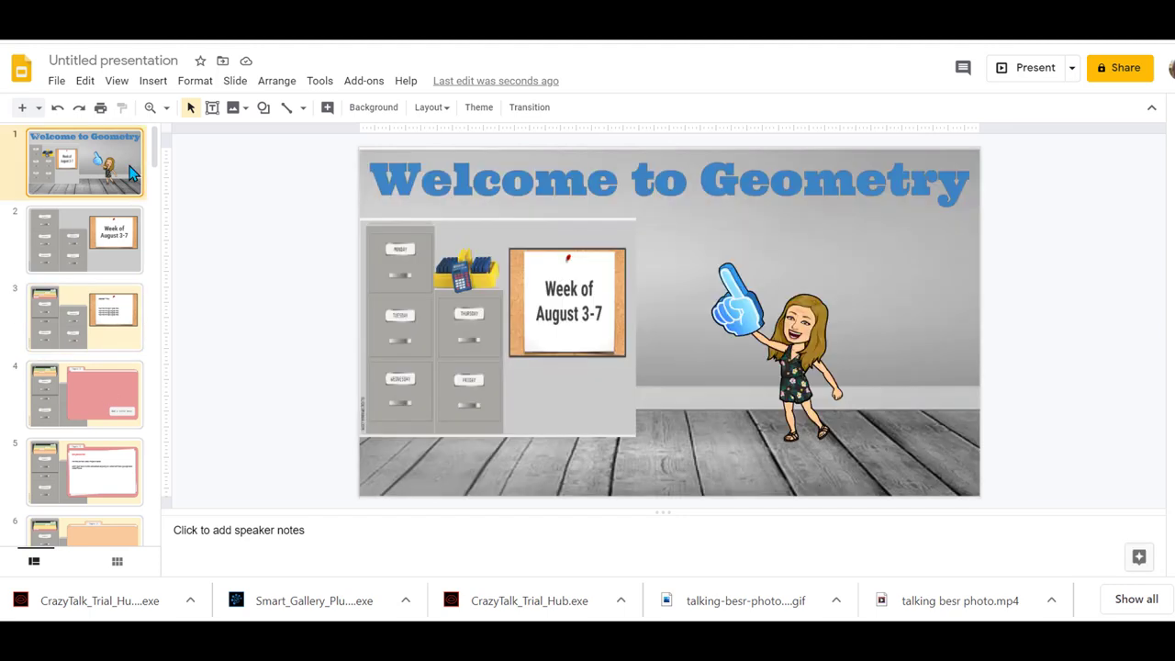
# Search the web for images of "transparent table with computers" from the first slide.
pyautogui.click(153, 81)
pyautogui.moveTo(179, 108)
pyautogui.click(352, 134)
pyautogui.click(972, 117)
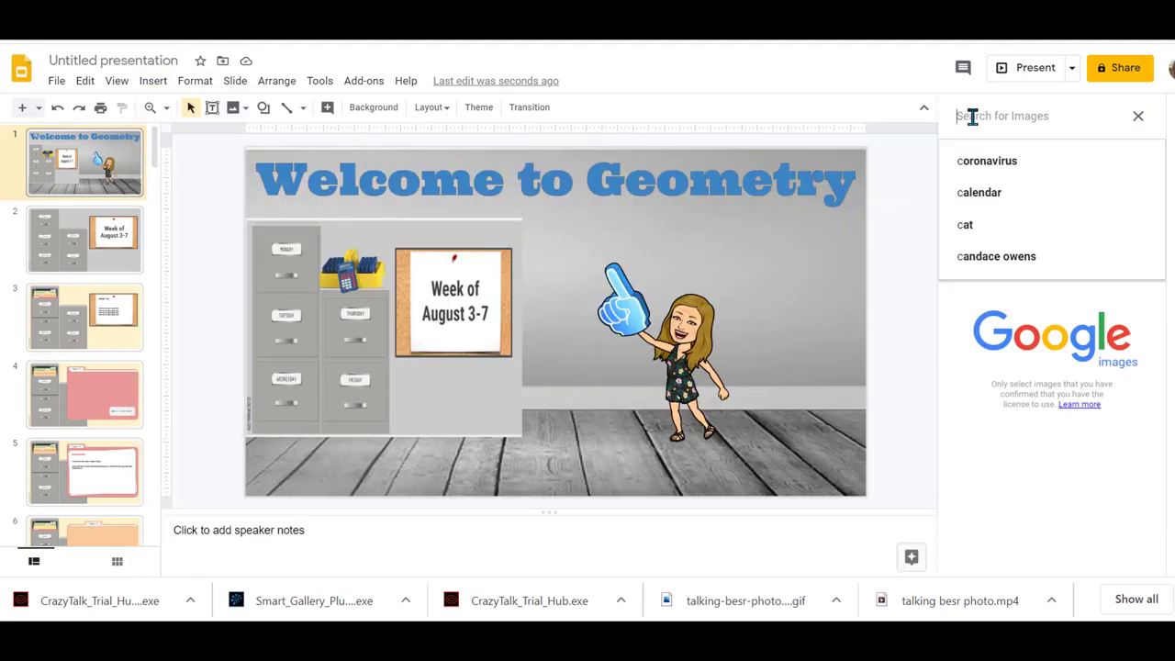
pyautogui.write('table with computers')
pyautogui.press('Home')
pyautogui.write('transparent')
pyautogui.press('Return')
# Shorten the image search to "transparent table" and run it again.
pyautogui.click(1086, 113)
pyautogui.press('BackSpace')
pyautogui.press('BackSpace')
pyautogui.press('BackSpace')
pyautogui.press('BackSpace')
pyautogui.press('BackSpace')
pyautogui.press('BackSpace')
pyautogui.press('BackSpace')
pyautogui.press('BackSpace')
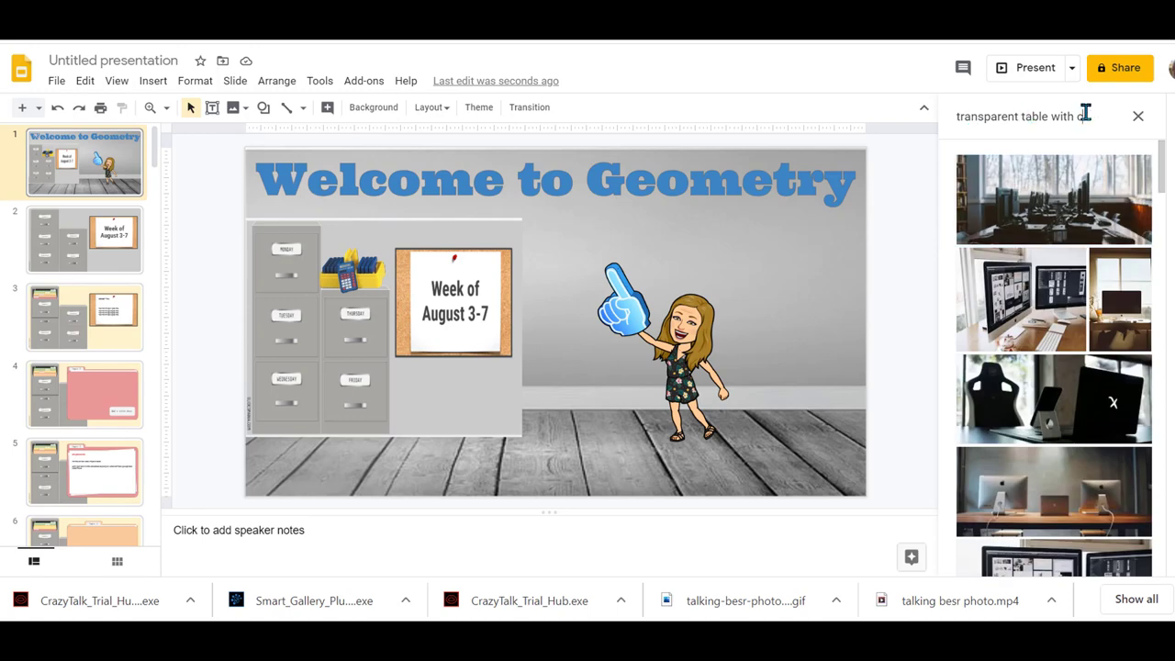
pyautogui.press('BackSpace')
pyautogui.press('BackSpace')
pyautogui.press('BackSpace')
pyautogui.press('BackSpace')
pyautogui.press('BackSpace')
pyautogui.press('BackSpace')
pyautogui.press('BackSpace')
pyautogui.press('Return')
# Enlarge the foam-finger Bitmoji and move it to the right edge of the slide.
pyautogui.moveTo(680, 353); pyautogui.dragTo(781, 402)
pyautogui.moveTo(670, 283); pyautogui.dragTo(603, 218)
pyautogui.moveTo(742, 353); pyautogui.dragTo(779, 354)
pyautogui.doubleClick(779, 353)
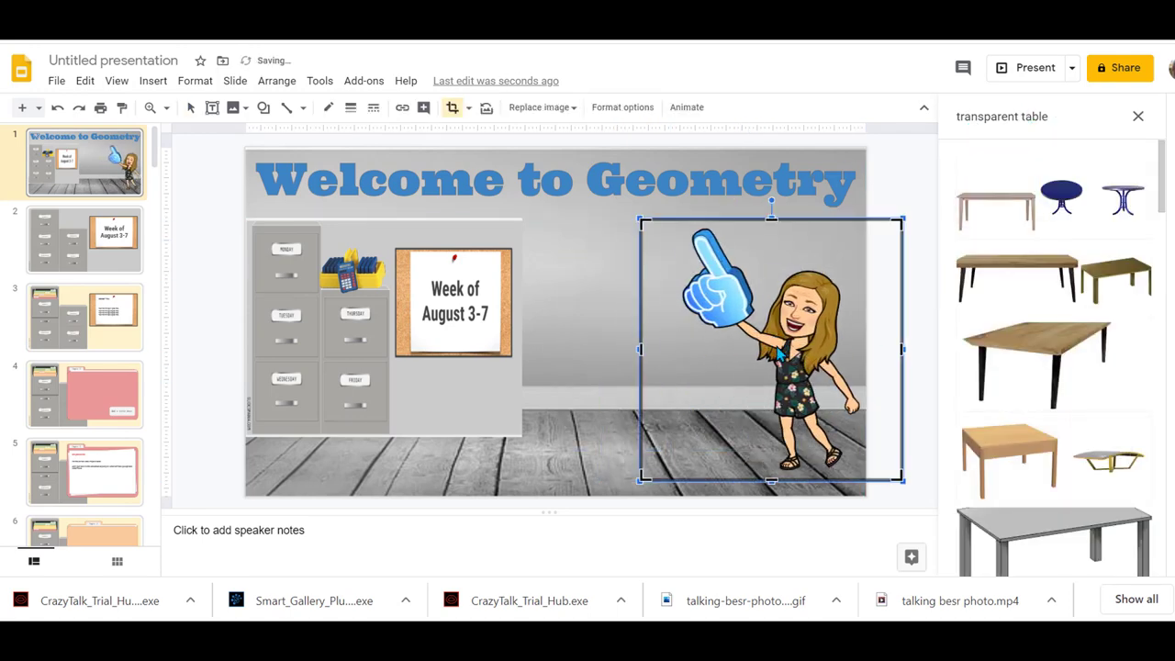
pyautogui.press('Return')
# Insert the light wooden table picture, enlarge it and stand it on the floor beside the cabinets, lowering the cabinet picture slightly.
pyautogui.click(996, 210)
pyautogui.click(1122, 556)
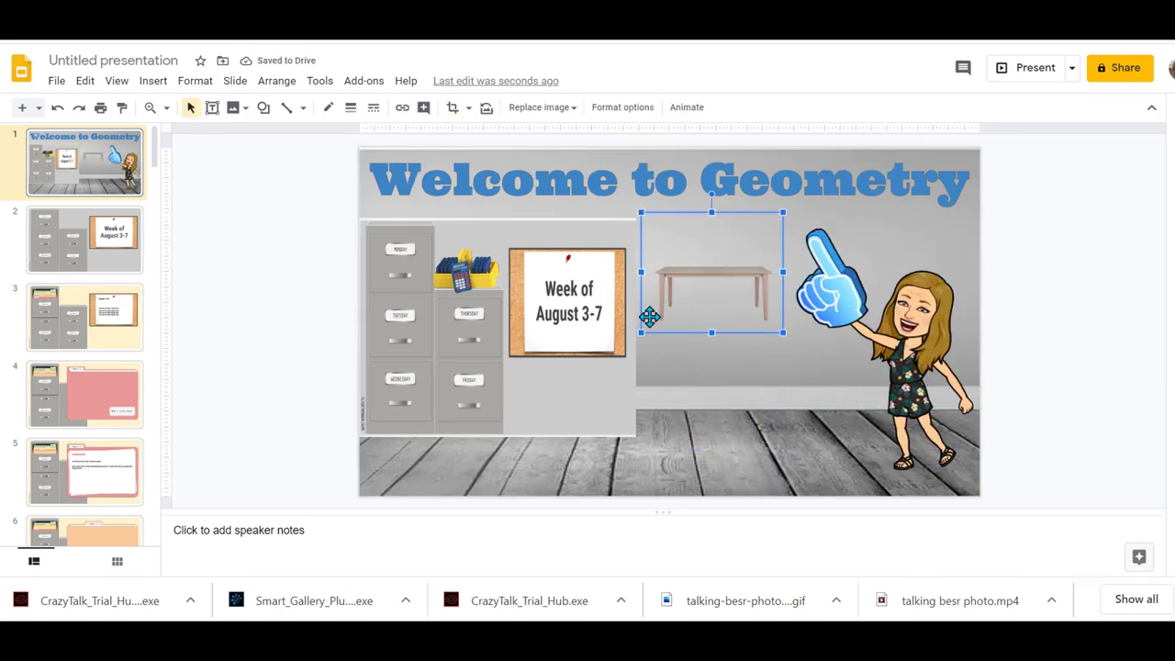
pyautogui.moveTo(641, 333); pyautogui.dragTo(596, 372)
pyautogui.moveTo(686, 309); pyautogui.dragTo(726, 382)
pyautogui.moveTo(451, 350); pyautogui.dragTo(454, 368)
pyautogui.moveTo(695, 371); pyautogui.dragTo(707, 384)
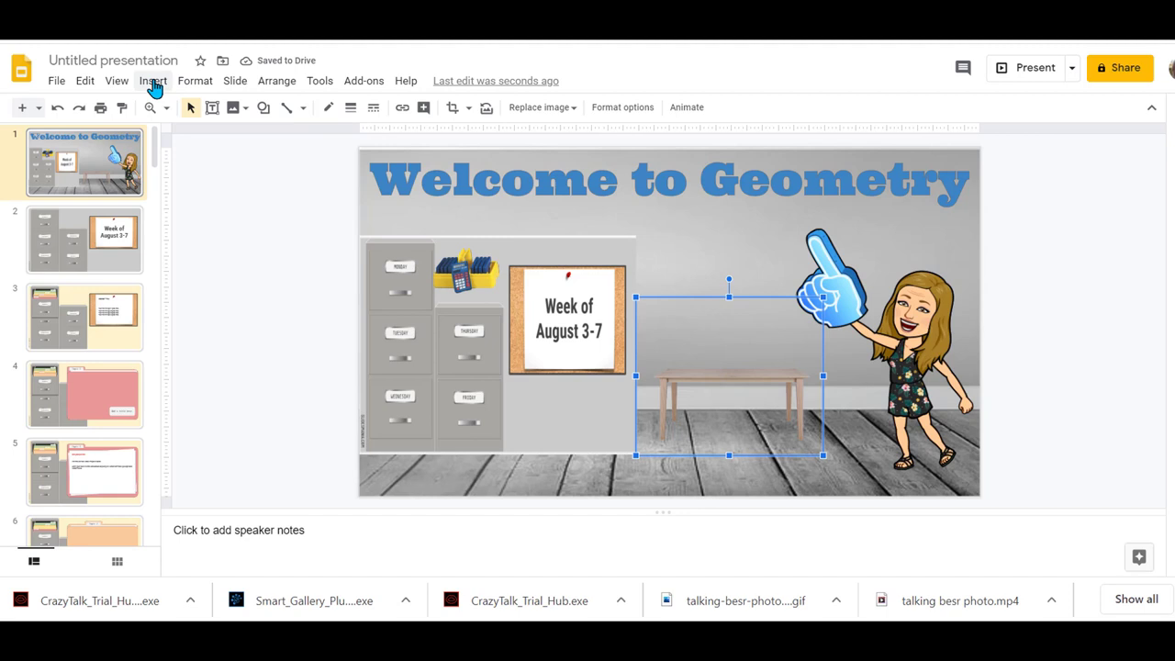
# Search the web for images of "transparent computer monitor".
pyautogui.click(152, 82)
pyautogui.moveTo(254, 112)
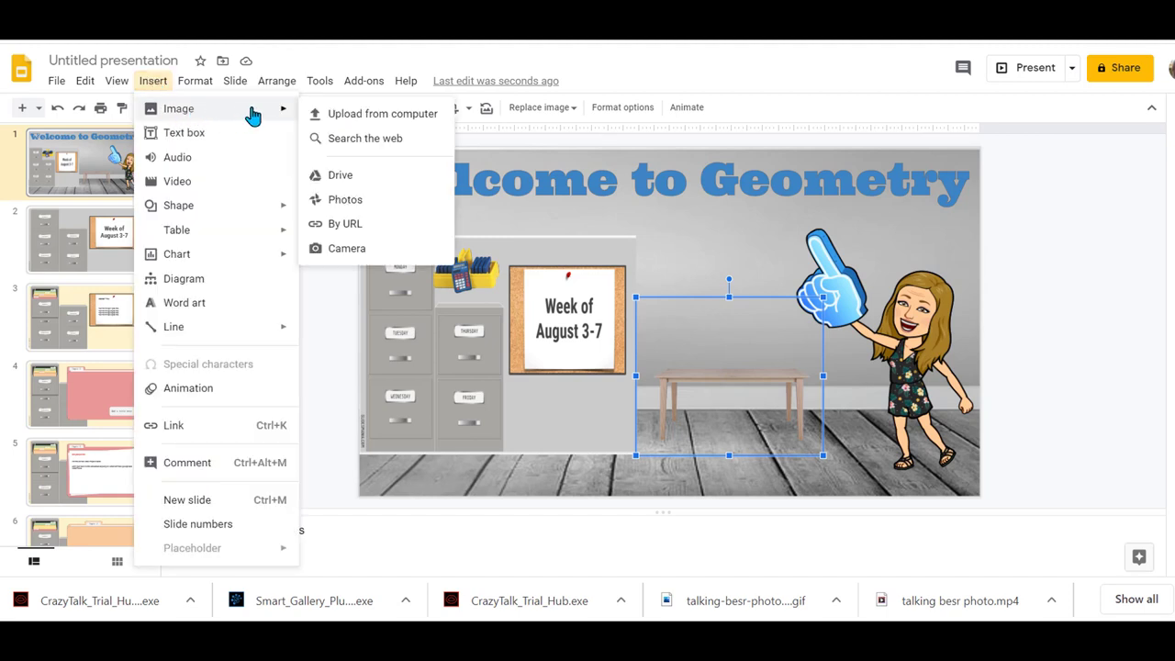
pyautogui.click(364, 139)
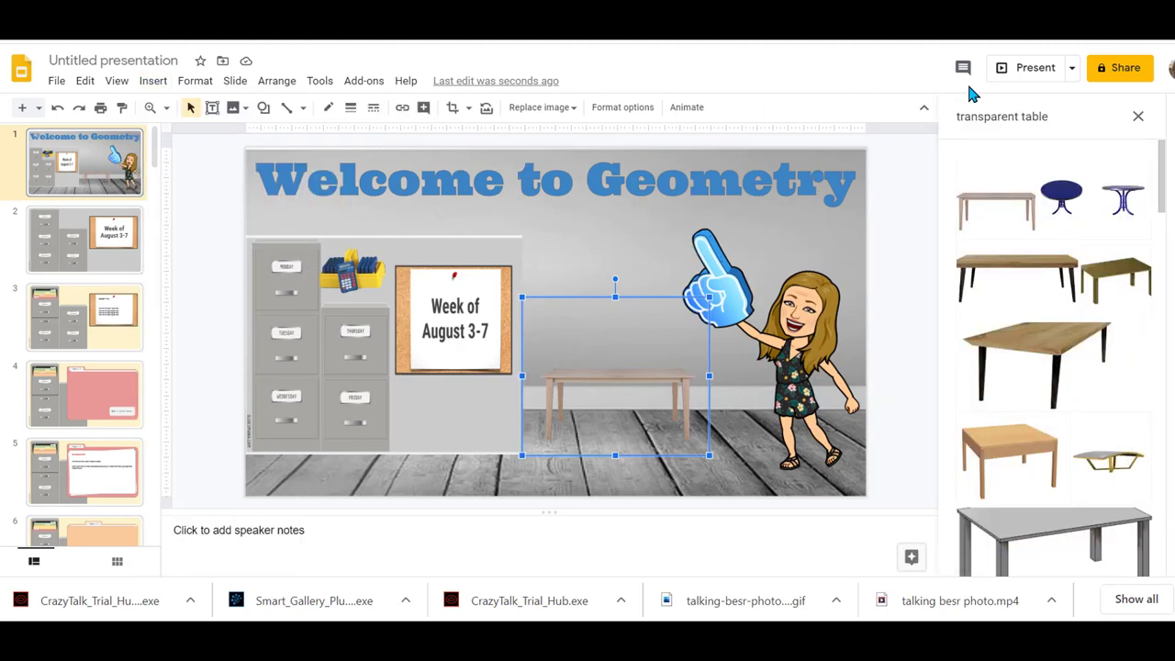
pyautogui.click(1051, 108)
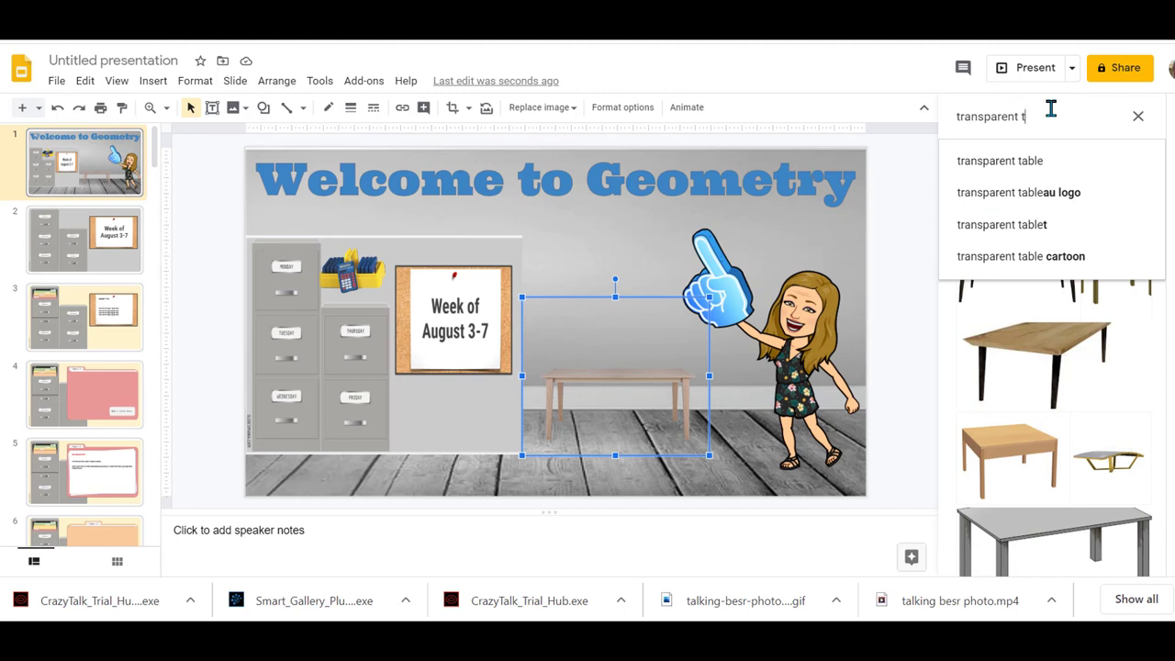
pyautogui.write('co')
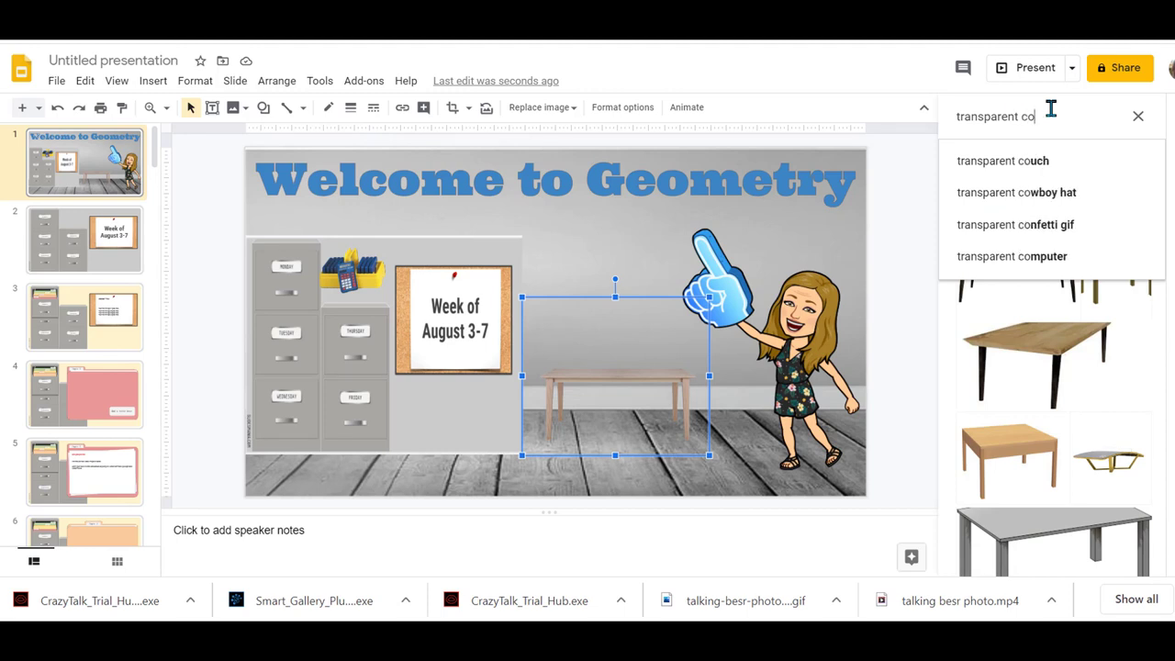
pyautogui.write('mputer')
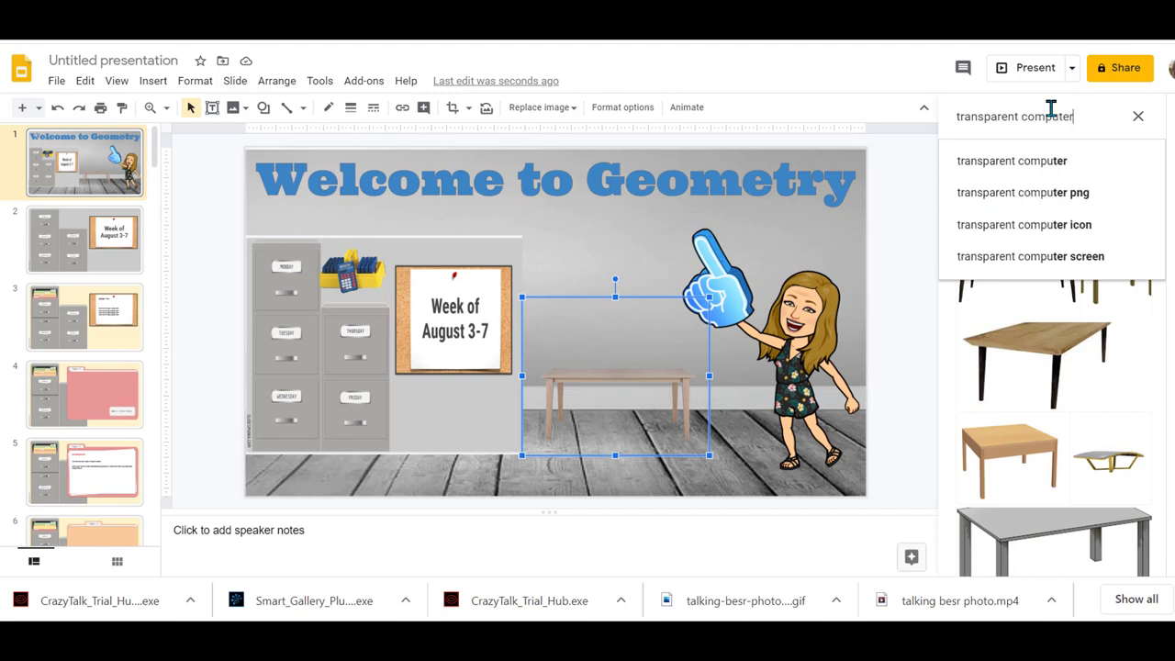
pyautogui.write(' monitor')
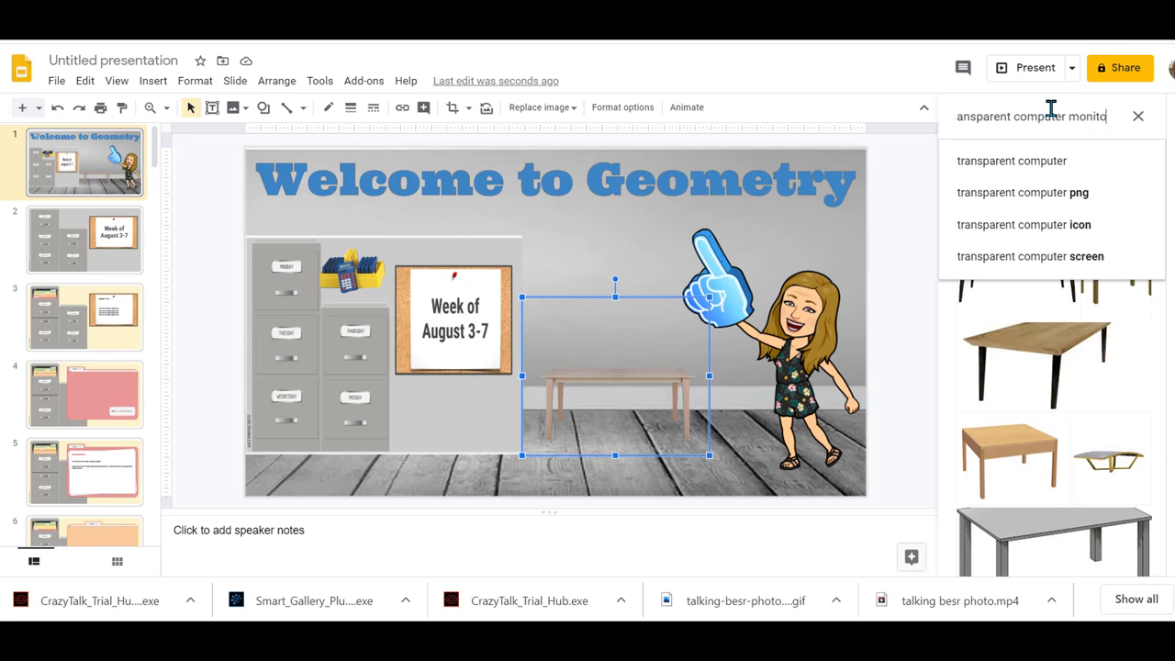
pyautogui.press('Return')
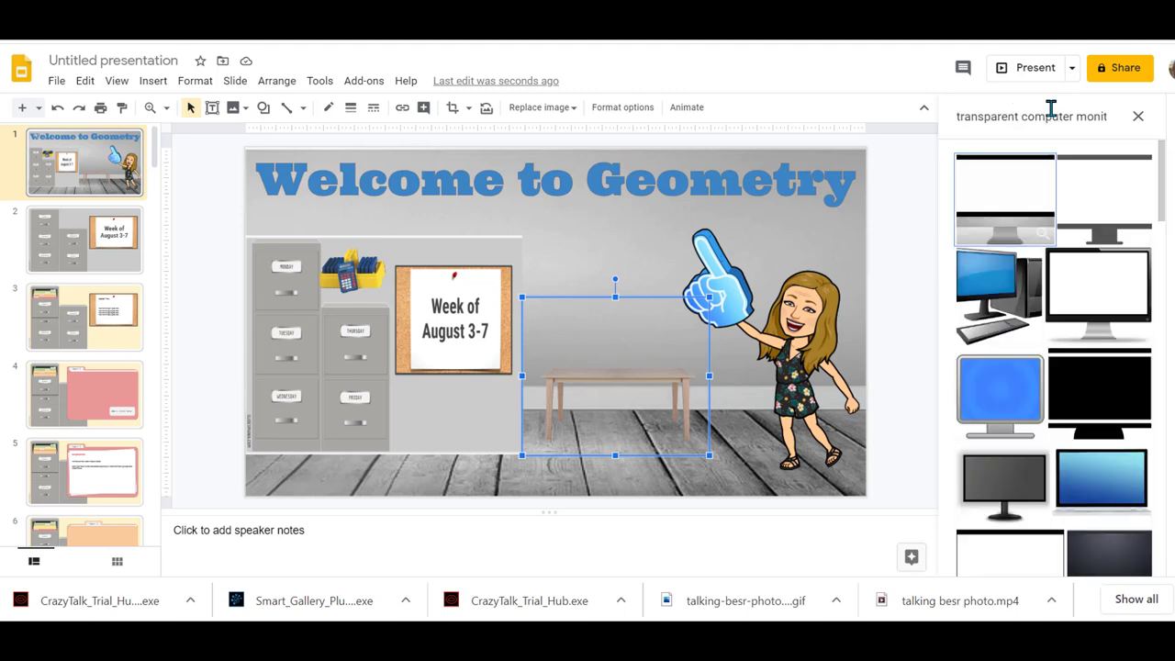
# Insert the black-framed monitor with a white screen, place it on the table and enlarge it slightly.
pyautogui.click(1099, 296)
pyautogui.click(1130, 561)
pyautogui.moveTo(706, 254); pyautogui.dragTo(747, 334)
pyautogui.moveTo(776, 296); pyautogui.dragTo(788, 286)
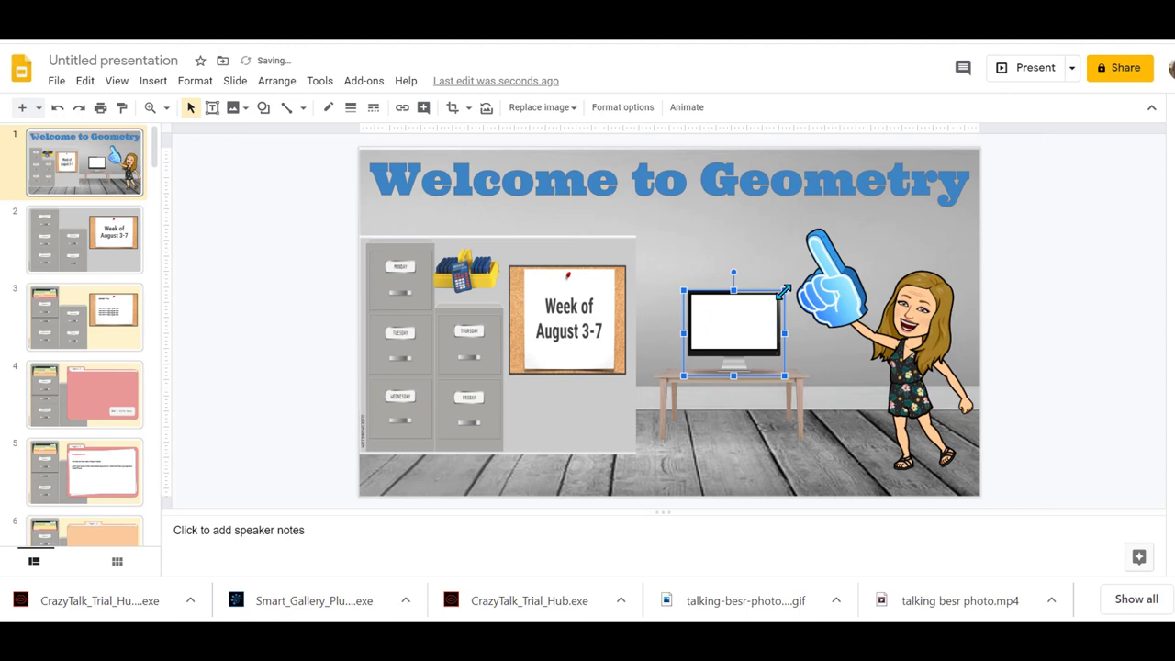
# Add a text box on the monitor's screen reading "Attendance Check In" at font size 27.
pyautogui.click(153, 81)
pyautogui.click(184, 131)
pyautogui.moveTo(700, 296); pyautogui.dragTo(773, 347)
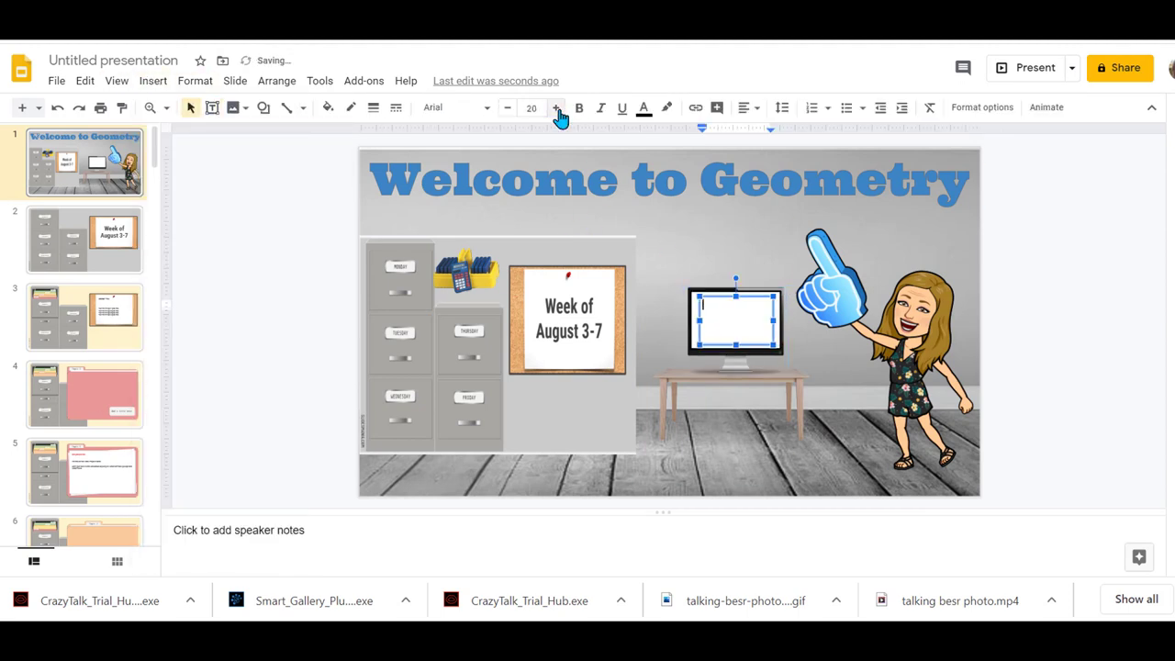
pyautogui.write('Attendance Check In')
pyautogui.hotkey('ctrl', 'a')
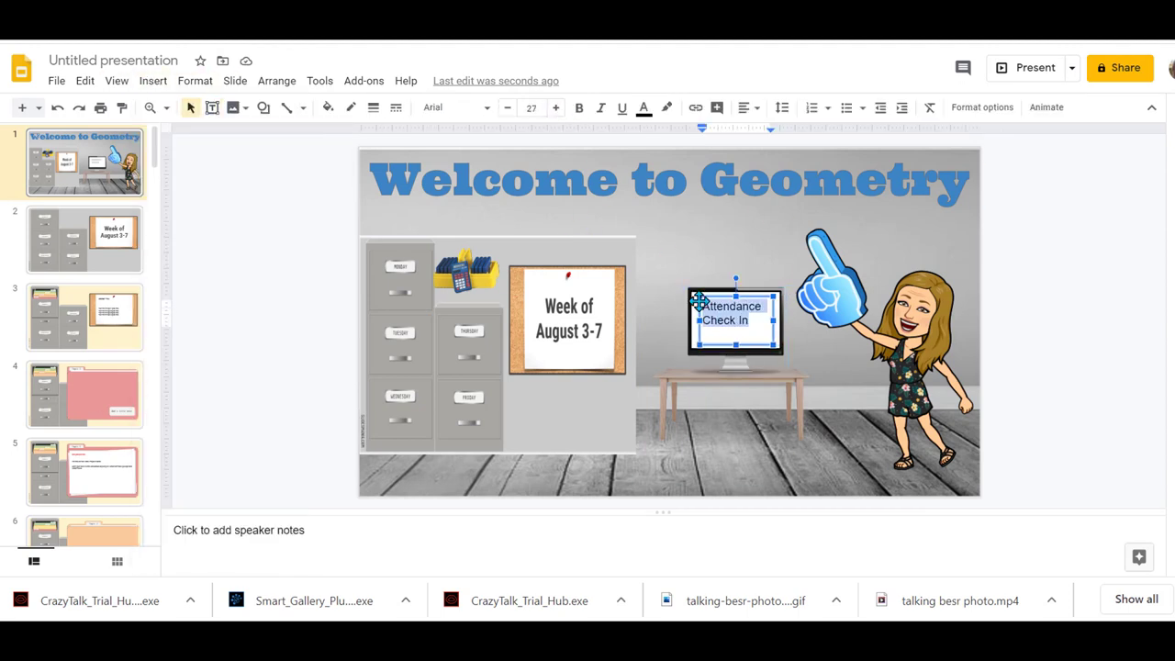
# Center the monitor text horizontally and vertically, make it bold and set its font to Permanent Marker.
pyautogui.click(759, 110)
pyautogui.click(769, 156)
pyautogui.click(751, 108)
pyautogui.click(767, 135)
pyautogui.click(578, 108)
pyautogui.click(457, 107)
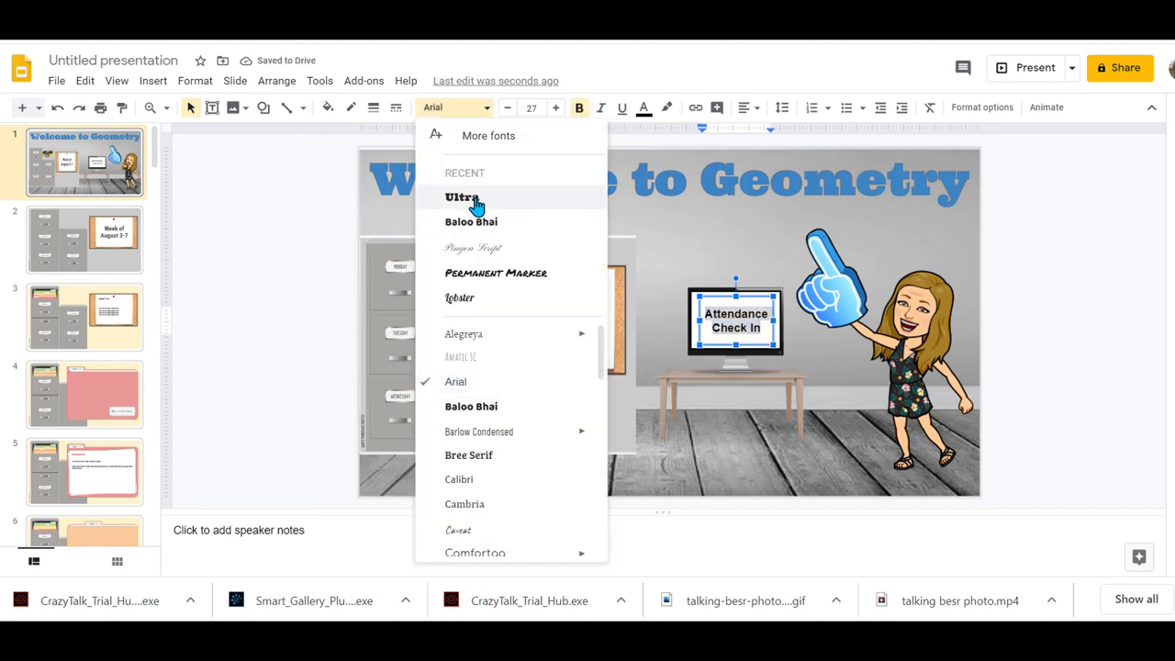
pyautogui.click(474, 198)
pyautogui.click(464, 107)
pyautogui.click(495, 273)
# Draw a wide text box directly below the title and clear the text started in it.
pyautogui.click(212, 107)
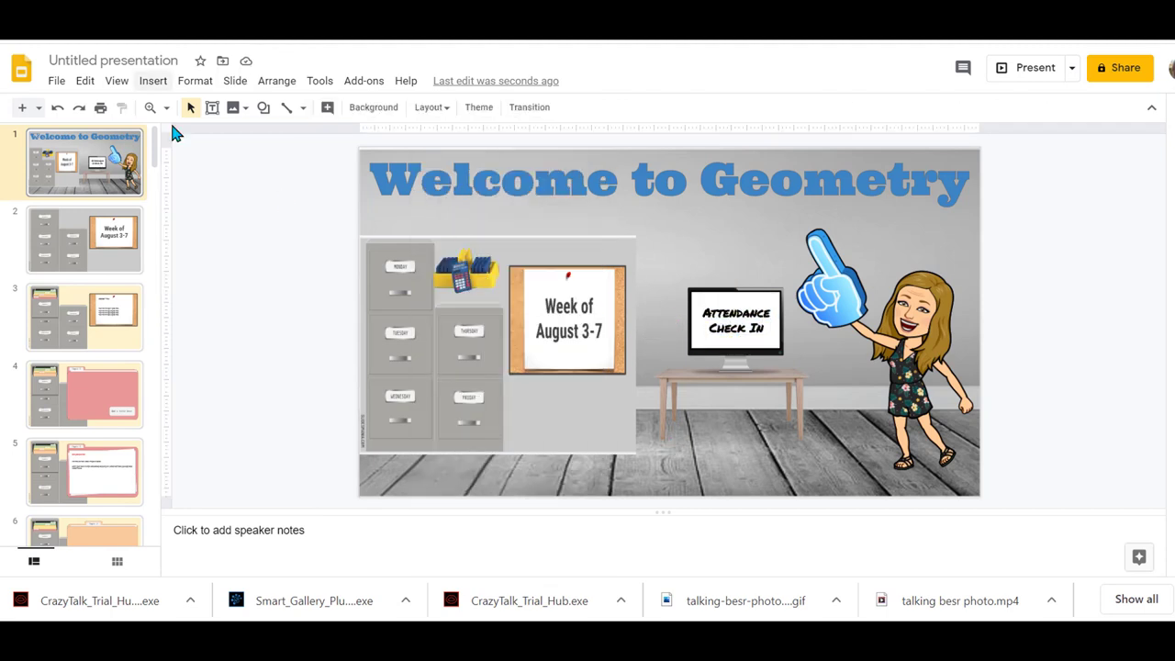
pyautogui.moveTo(376, 198); pyautogui.dragTo(959, 231)
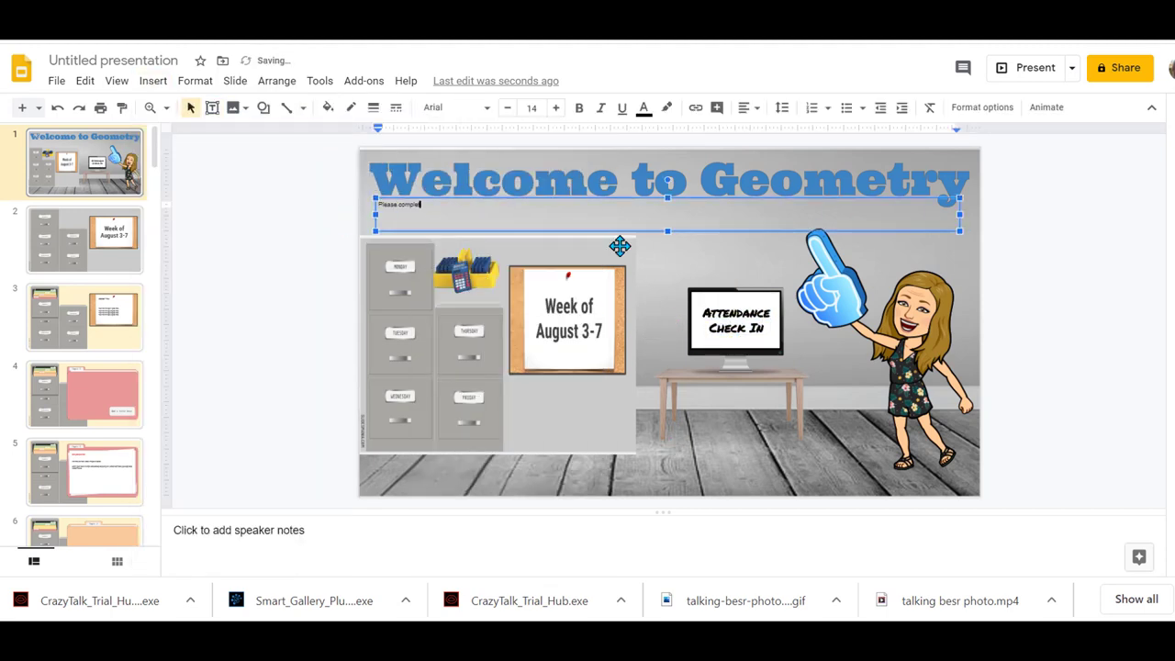
pyautogui.press('BackSpace')
pyautogui.press('BackSpace')
pyautogui.press('BackSpace')
pyautogui.press('BackSpace')
pyautogui.press('BackSpace')
pyautogui.press('BackSpace')
pyautogui.press('BackSpace')
pyautogui.press('BackSpace')
pyautogui.press('BackSpace')
pyautogui.press('BackSpace')
pyautogui.press('BackSpace')
pyautogui.press('BackSpace')
pyautogui.press('BackSpace')
pyautogui.press('BackSpace')
pyautogui.press('BackSpace')
pyautogui.press('BackSpace')
pyautogui.press('BackSpace')
pyautogui.press('BackSpace')
pyautogui.press('BackSpace')
pyautogui.press('BackSpace')
# Set the font size to 20 and enter "Please click on the computer monitor to complete the Attendance Check in." below the title.
pyautogui.click(558, 109)
pyautogui.click(558, 109)
pyautogui.click(559, 110)
pyautogui.click(558, 109)
pyautogui.click(558, 110)
pyautogui.click(558, 109)
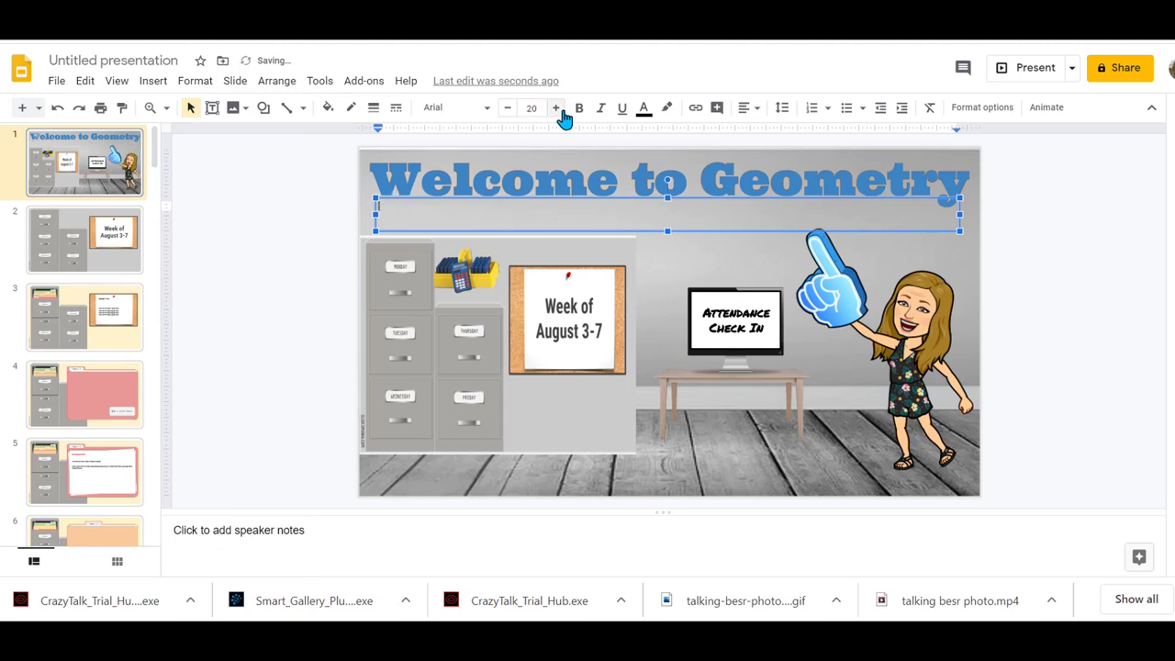
pyautogui.write('Please click on the computer monitor to complete the Attendance Check In.')
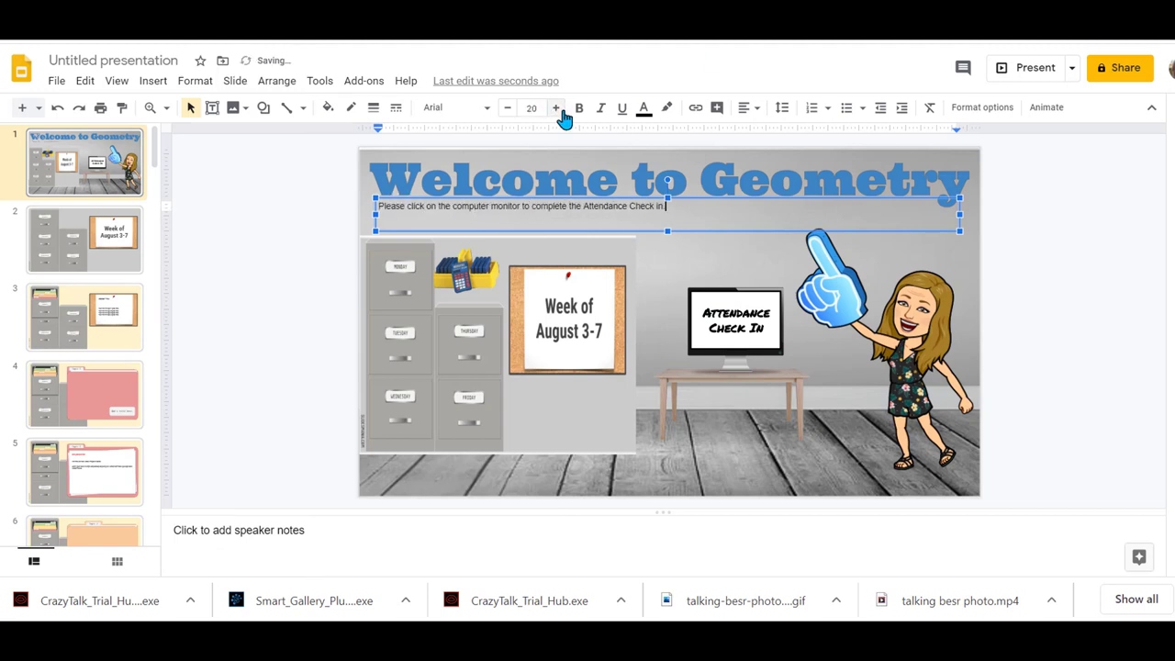
# Complete the instruction's second sentence as "Once you have completed that you will click on the file drawer for the day of the week.".
pyautogui.write('le drawer for the day of the week.')
# Set the whole instruction text to the Ultra font, center it and increase its size to 24.
pyautogui.hotkey('ctrl', 'a')
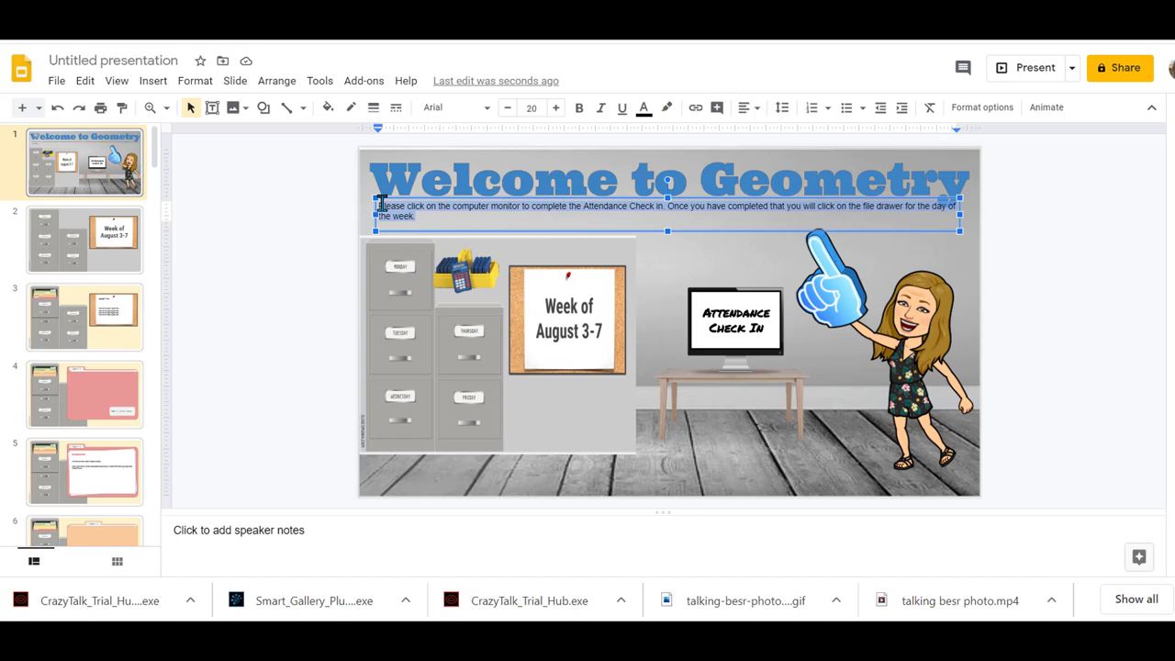
pyautogui.click(456, 108)
pyautogui.click(473, 227)
pyautogui.click(744, 107)
pyautogui.click(767, 133)
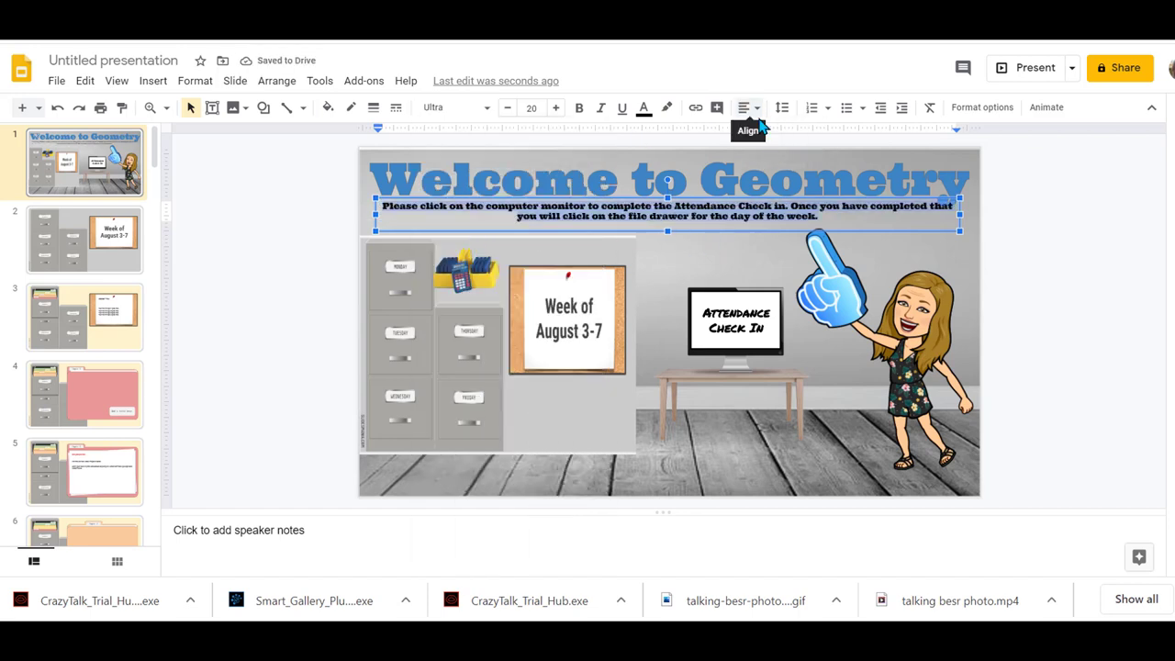
pyautogui.click(556, 107)
pyautogui.click(557, 109)
pyautogui.click(556, 109)
pyautogui.click(557, 109)
# Lower the calculator bin onto the short file cabinet and add a tilted arrow shape pointing at it.
pyautogui.moveTo(466, 272); pyautogui.dragTo(462, 288)
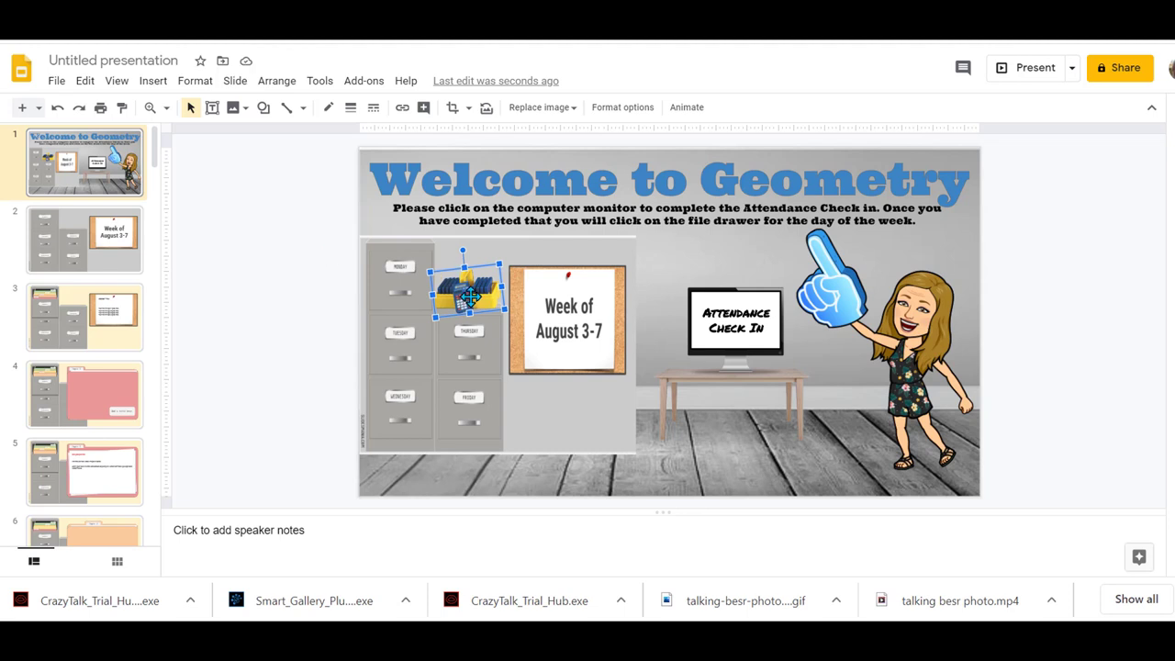
pyautogui.click(153, 83)
pyautogui.click(155, 83)
pyautogui.click(155, 83)
pyautogui.moveTo(211, 205)
pyautogui.moveTo(339, 230)
pyautogui.click(458, 237)
pyautogui.moveTo(492, 247)
pyautogui.mouseDown()
pyautogui.moveTo(539, 267)
pyautogui.moveTo(459, 281)
pyautogui.mouseUp()
pyautogui.moveTo(492, 230)
pyautogui.mouseDown()
pyautogui.moveTo(537, 253)
pyautogui.moveTo(520, 285)
pyautogui.moveTo(495, 226)
pyautogui.mouseUp()
# Label the arrow "Click on Calculators for a calculator" and adjust its placement beside the calculators.
pyautogui.doubleClick(496, 276)
pyautogui.write('Click on Calculators for a calculator')
pyautogui.moveTo(527, 263); pyautogui.dragTo(498, 258)
pyautogui.click(441, 263)
pyautogui.click(426, 261)
pyautogui.moveTo(522, 232); pyautogui.dragTo(519, 230)
# Open the link settings for the attendance text on the monitor.
pyautogui.click(735, 318)
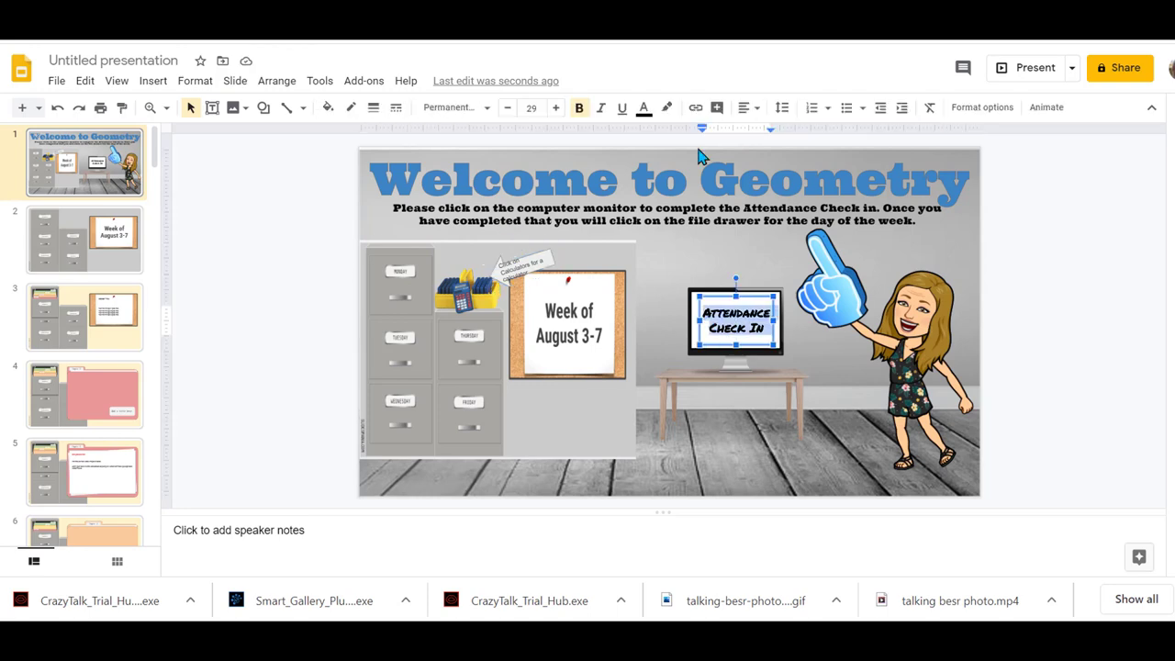
pyautogui.click(696, 107)
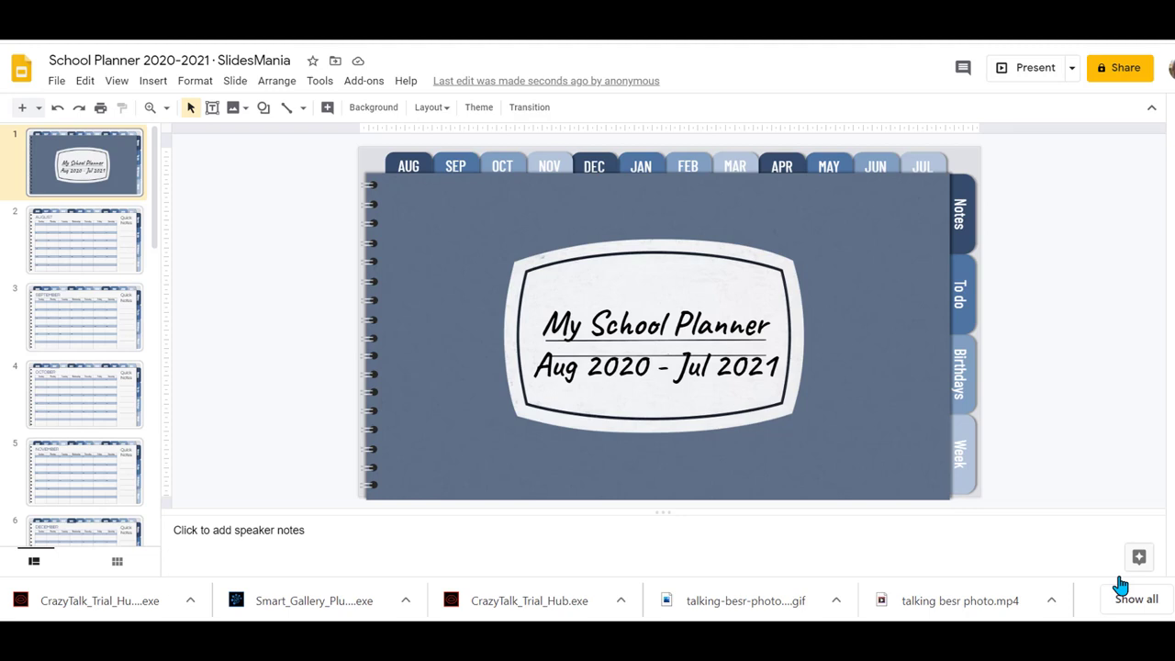
# Copy the August slide from the School Planner 2020-2021 presentation into Bitmoji Classroom with Calendar after slide 1, matching the styles in this presentation.
pyautogui.click(409, 166)
pyautogui.click(439, 193)
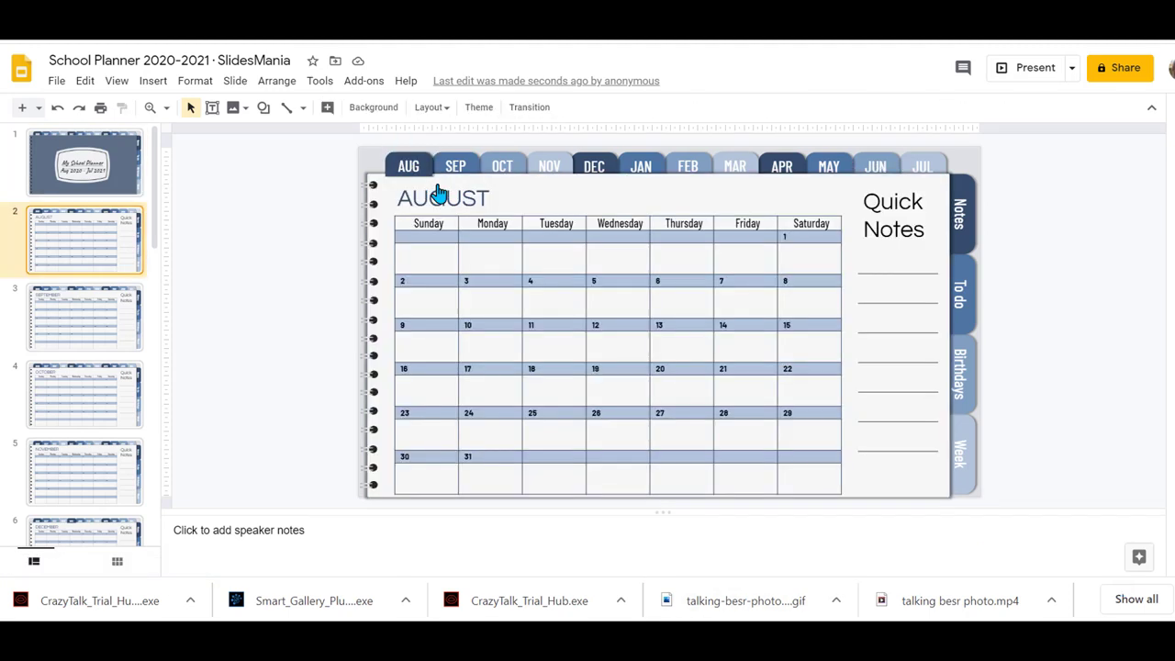
pyautogui.rightClick(91, 225)
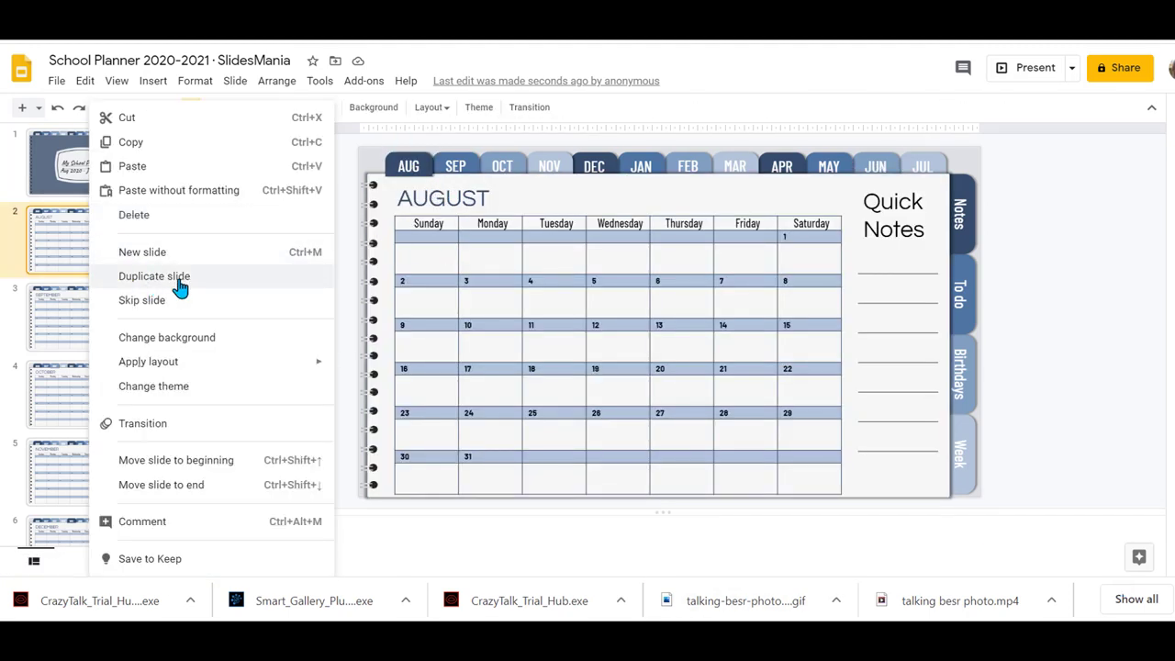
pyautogui.press('Escape')
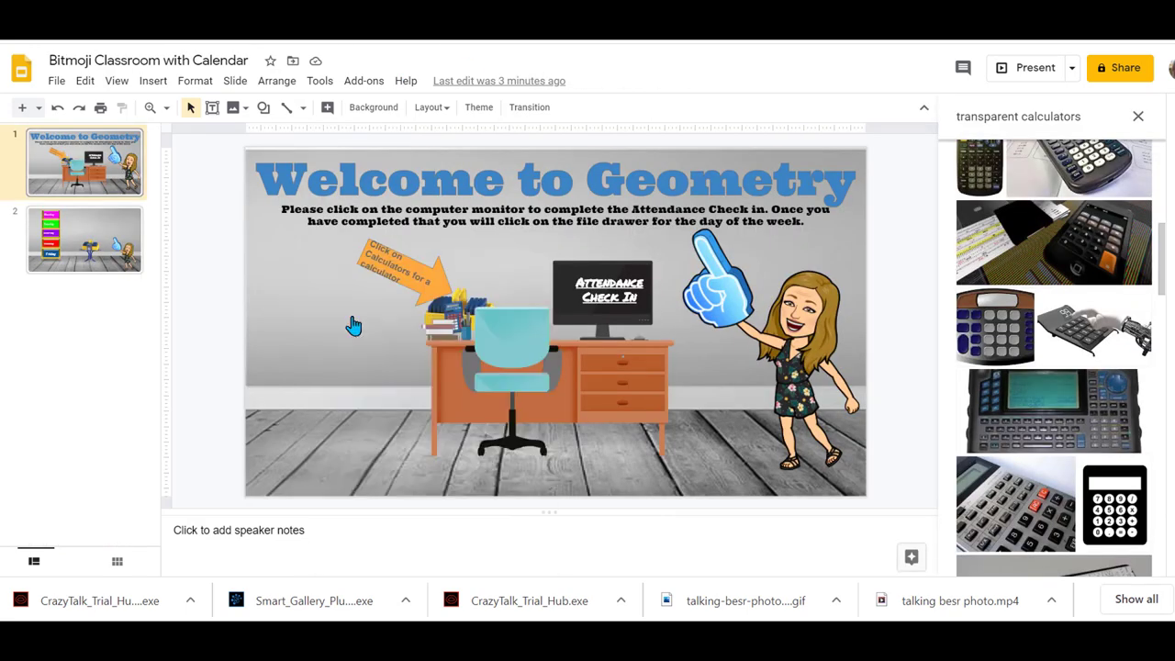
pyautogui.hotkey('ctrl', 'v')
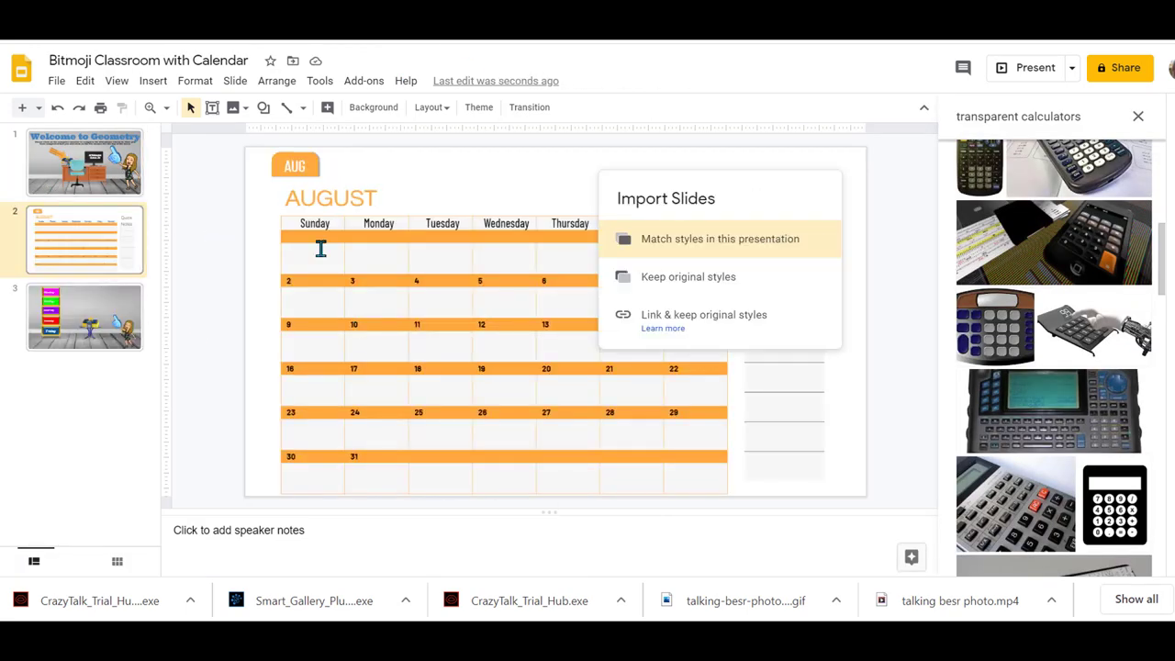
pyautogui.click(676, 243)
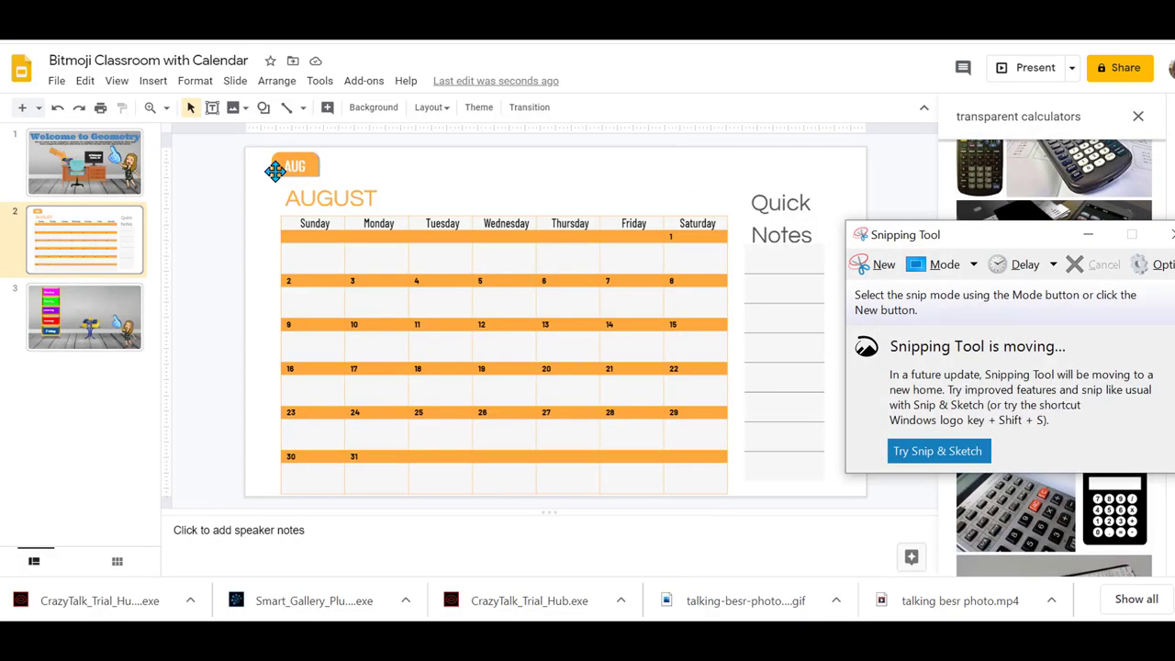
# Capture the August calendar grid and its heading with Snipping Tool and paste the image onto the welcome slide.
pyautogui.hotkey('ctrl', 'n')
pyautogui.moveTo(252, 146); pyautogui.dragTo(740, 495)
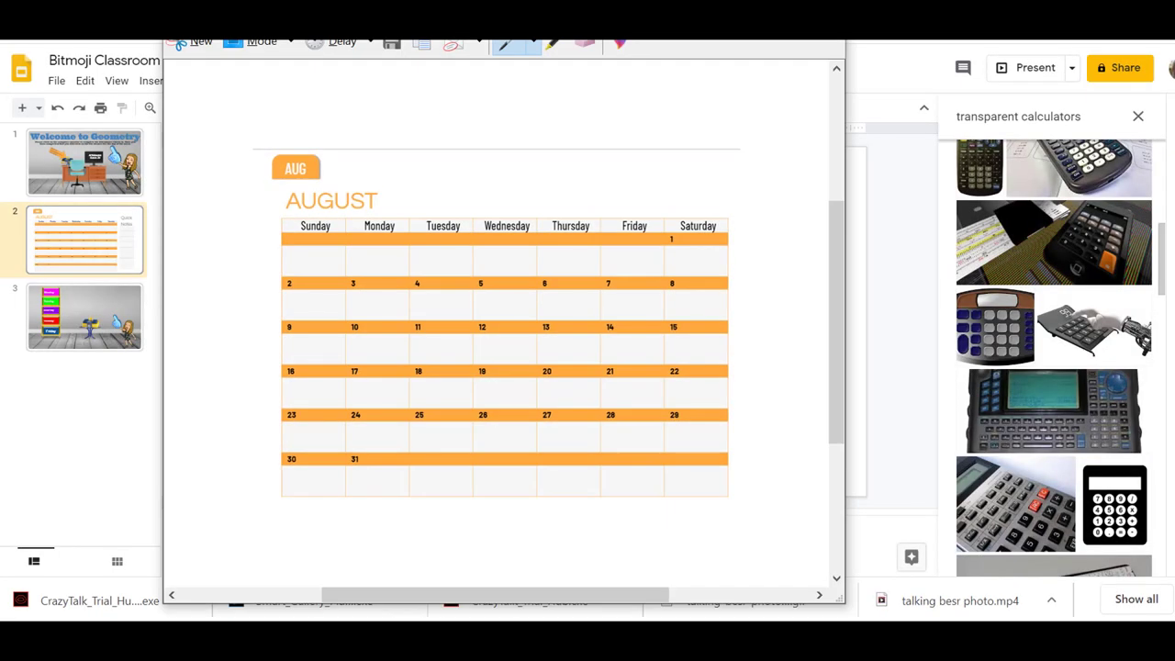
pyautogui.click(84, 162)
pyautogui.hotkey('ctrl', 'v')
# Move the calculator arrow between the calendar and the monitor, and shift the attendance text to sit centrally on the monitor's screen.
pyautogui.click(396, 234)
pyautogui.click(395, 229)
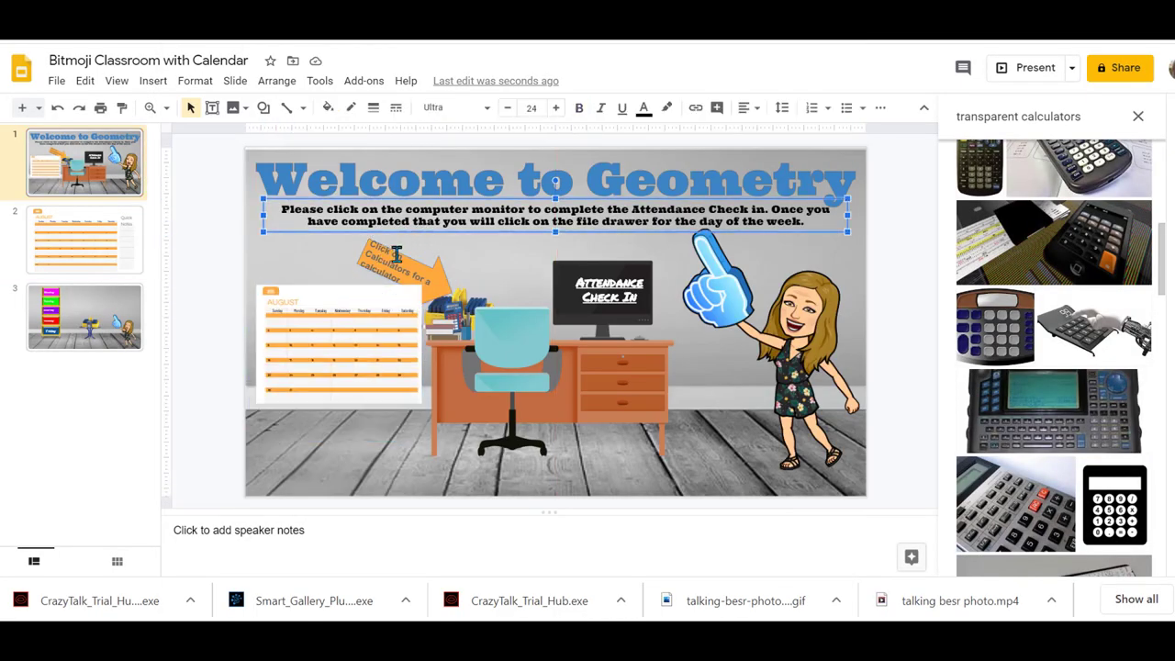
pyautogui.moveTo(396, 240); pyautogui.dragTo(472, 232)
pyautogui.moveTo(582, 267); pyautogui.dragTo(573, 267)
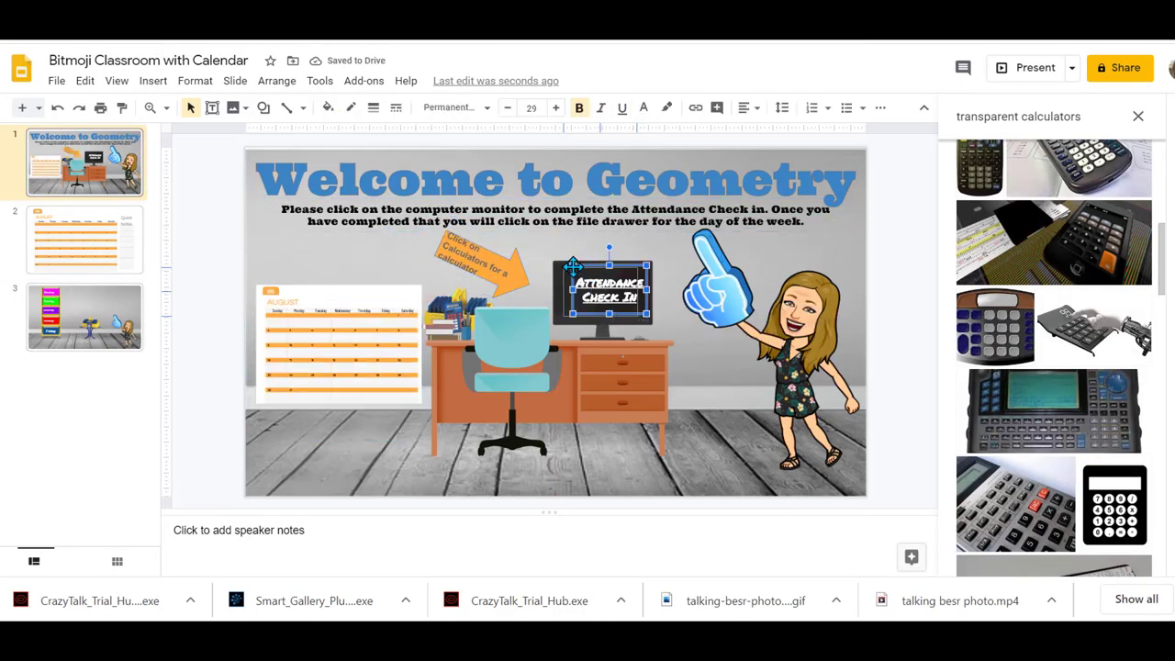
pyautogui.click(511, 335)
# Move the calendar image up to just below the instruction text and draw a rectangle exactly over it.
pyautogui.moveTo(312, 331); pyautogui.dragTo(316, 276)
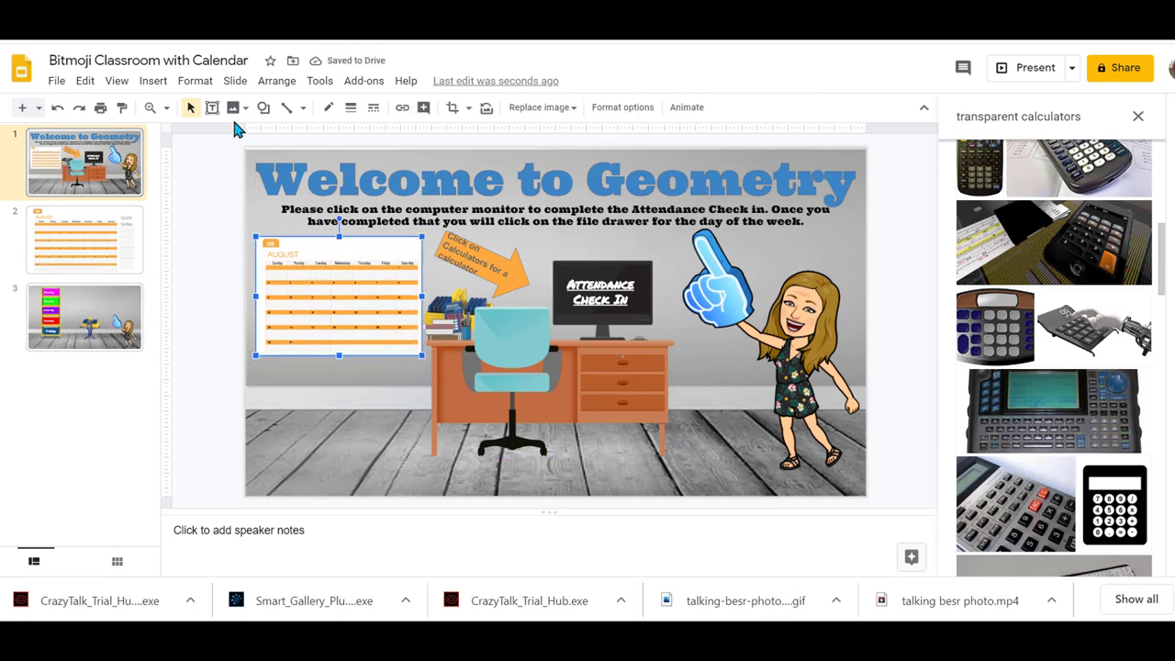
pyautogui.click(153, 80)
pyautogui.moveTo(178, 205)
pyautogui.moveTo(341, 211)
pyautogui.click(427, 215)
pyautogui.moveTo(255, 235); pyautogui.dragTo(423, 354)
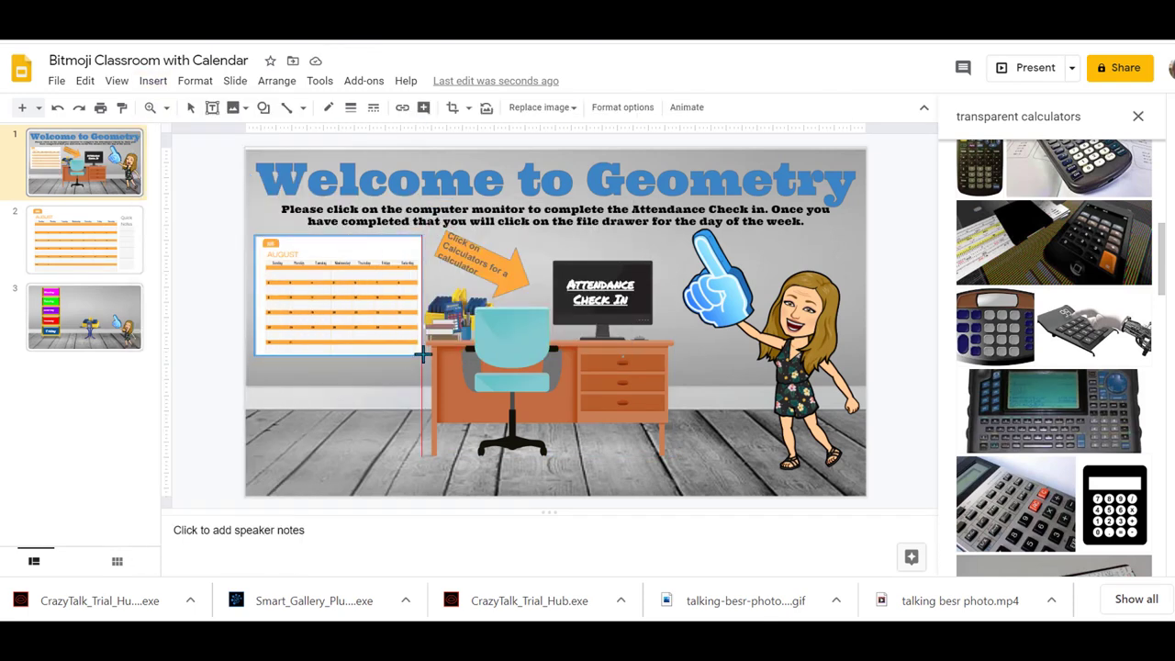
# Give the rectangle over the calendar a transparent fill and a blue border 12 px thick.
pyautogui.click(328, 107)
pyautogui.click(404, 136)
pyautogui.click(373, 108)
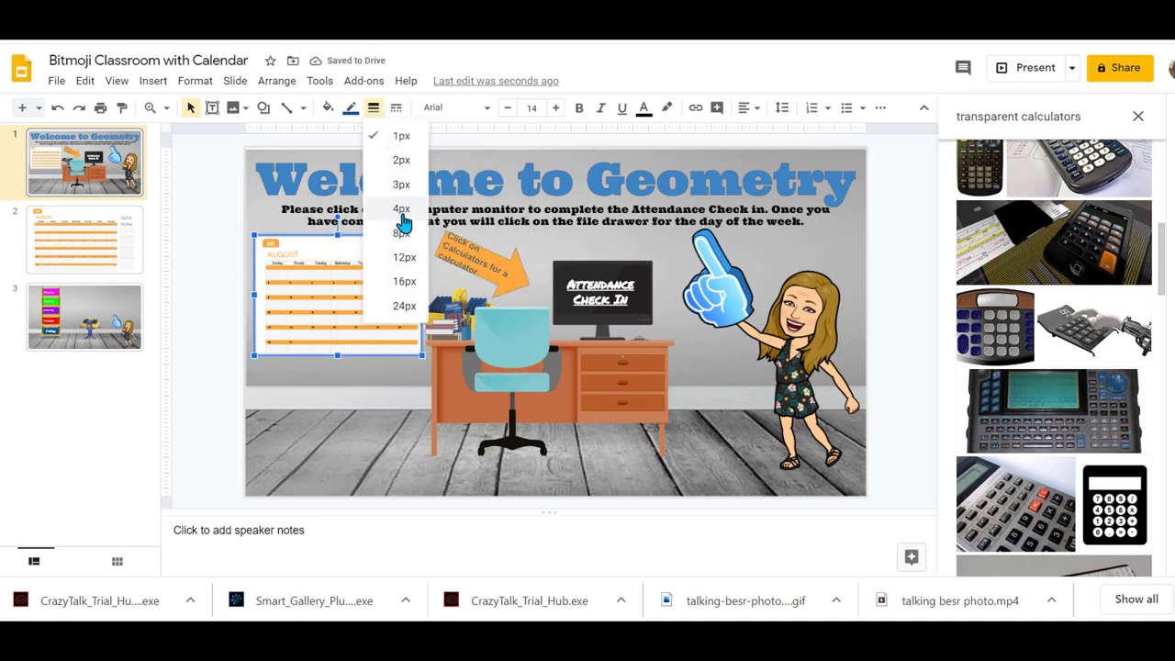
pyautogui.click(402, 260)
# Replace "file drawer for the day of the week." in the instruction with "calendar for the current date.".
pyautogui.click(450, 211)
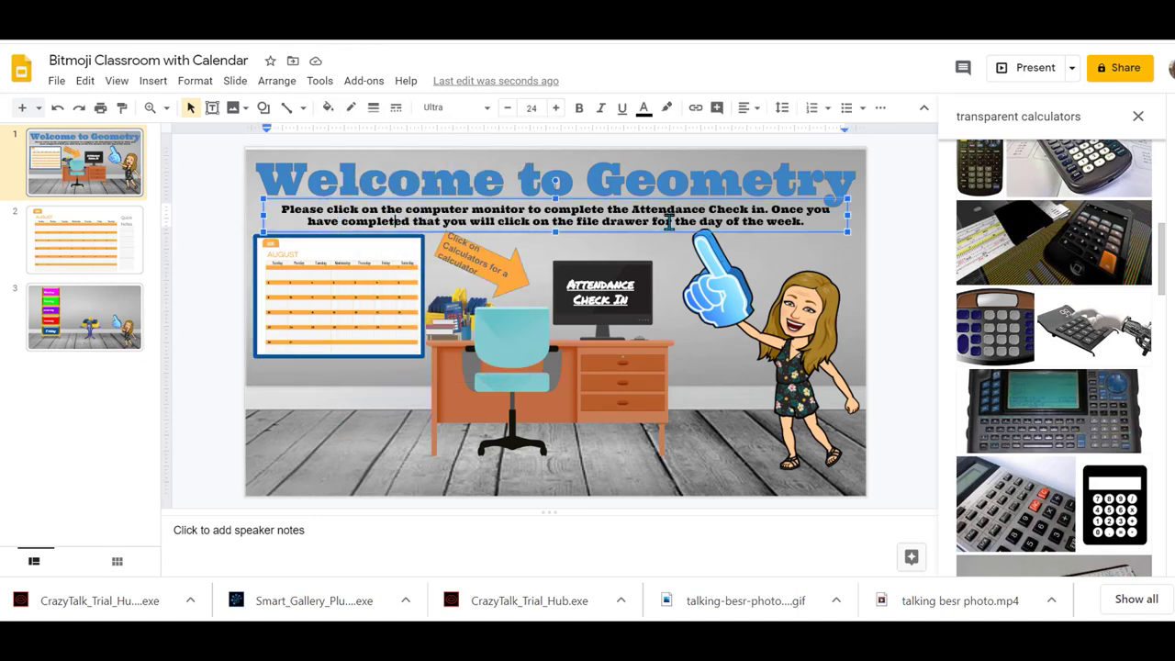
pyautogui.click(574, 221)
pyautogui.press('Delete')
pyautogui.press('Delete')
pyautogui.press('Delete')
pyautogui.press('Delete')
pyautogui.press('Delete')
pyautogui.press('Delete')
pyautogui.press('Delete')
pyautogui.press('Delete')
pyautogui.press('Delete')
pyautogui.press('Delete')
pyautogui.press('Delete')
pyautogui.press('Delete')
pyautogui.press('Delete')
pyautogui.press('Delete')
pyautogui.press('Delete')
pyautogui.press('Delete')
pyautogui.press('Delete')
pyautogui.press('Delete')
pyautogui.press('Delete')
pyautogui.press('Delete')
pyautogui.write('calendar for the curre')
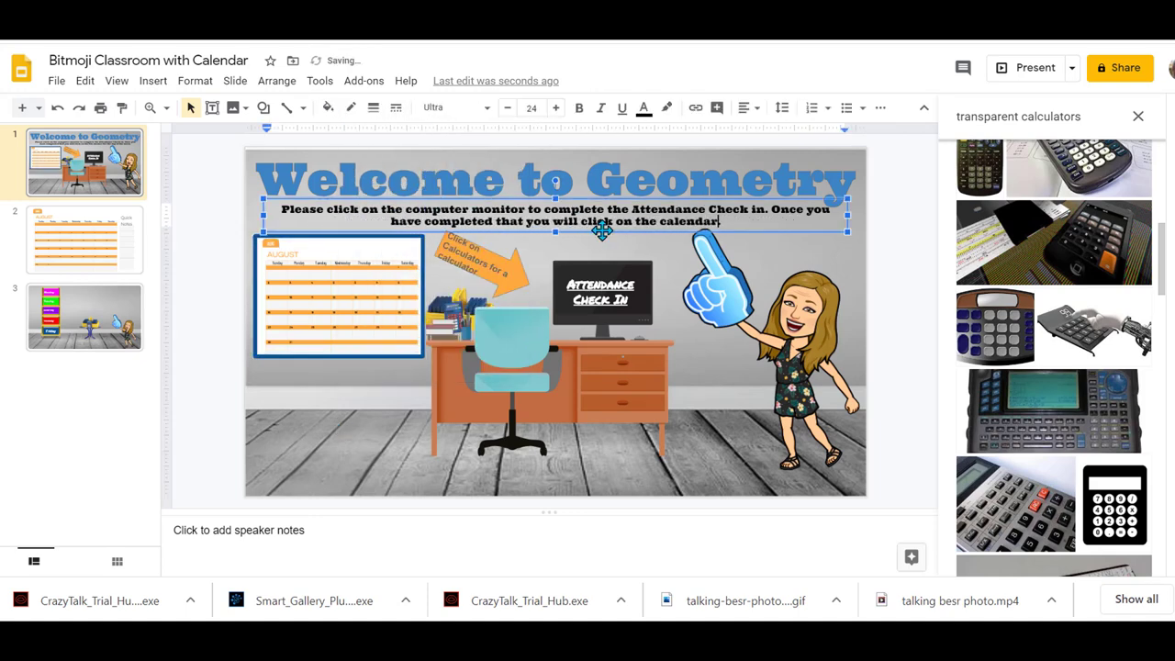
pyautogui.write('nt date.')
# Link the blue frame over the calendar to slide 2, AUGUST, in this presentation.
pyautogui.rightClick(338, 292)
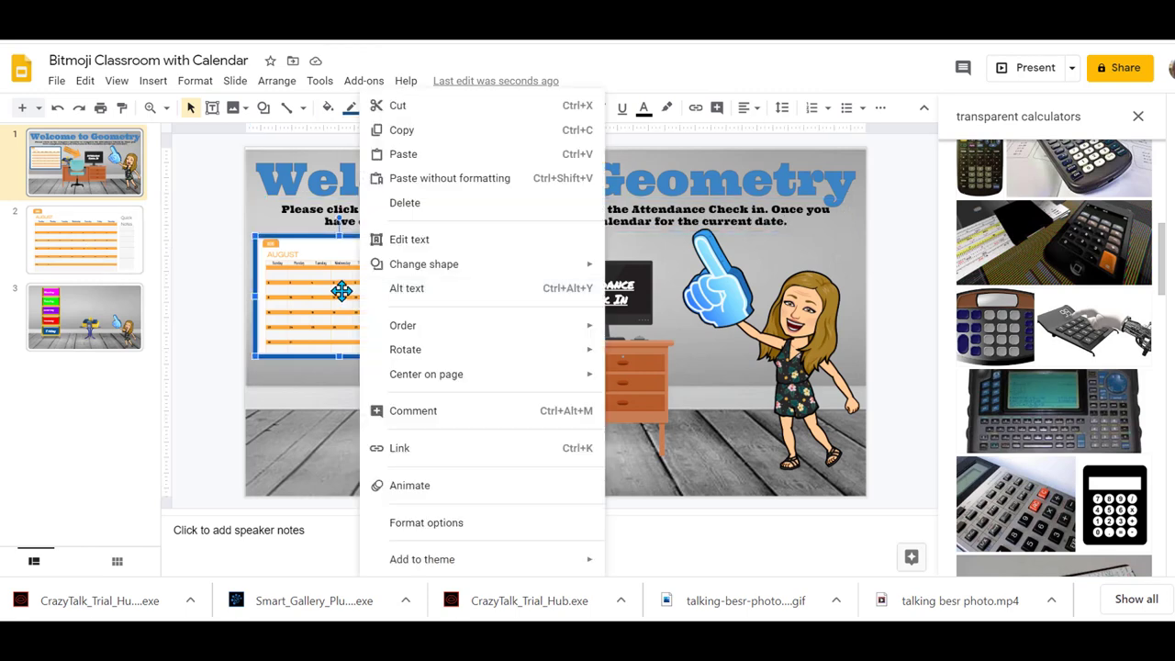
pyautogui.click(385, 448)
pyautogui.click(335, 423)
pyautogui.click(336, 527)
pyautogui.click(542, 395)
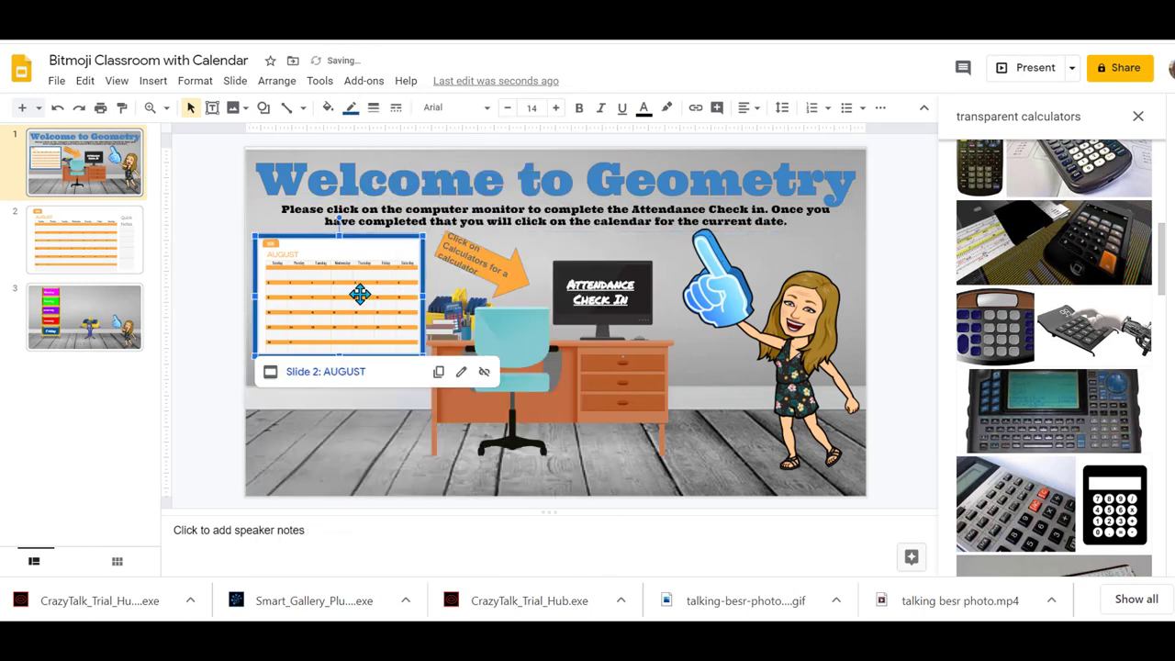
# Follow the frame's link to the August slide and place the cursor in the cell for Monday the 3rd.
pyautogui.click(322, 370)
pyautogui.click(453, 293)
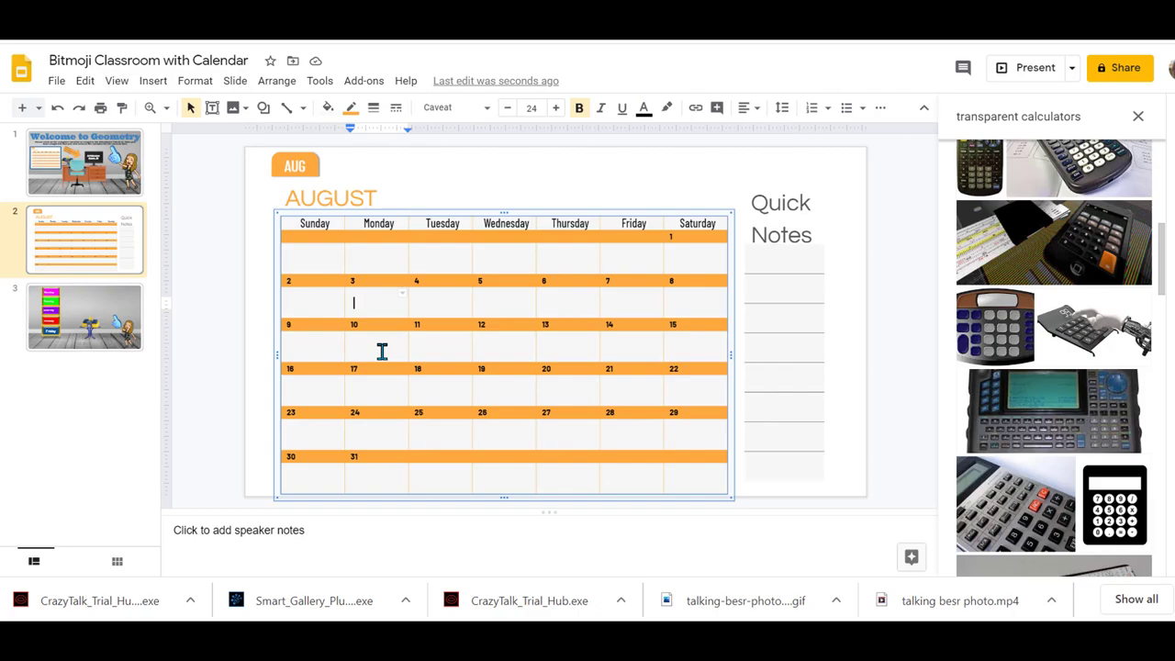